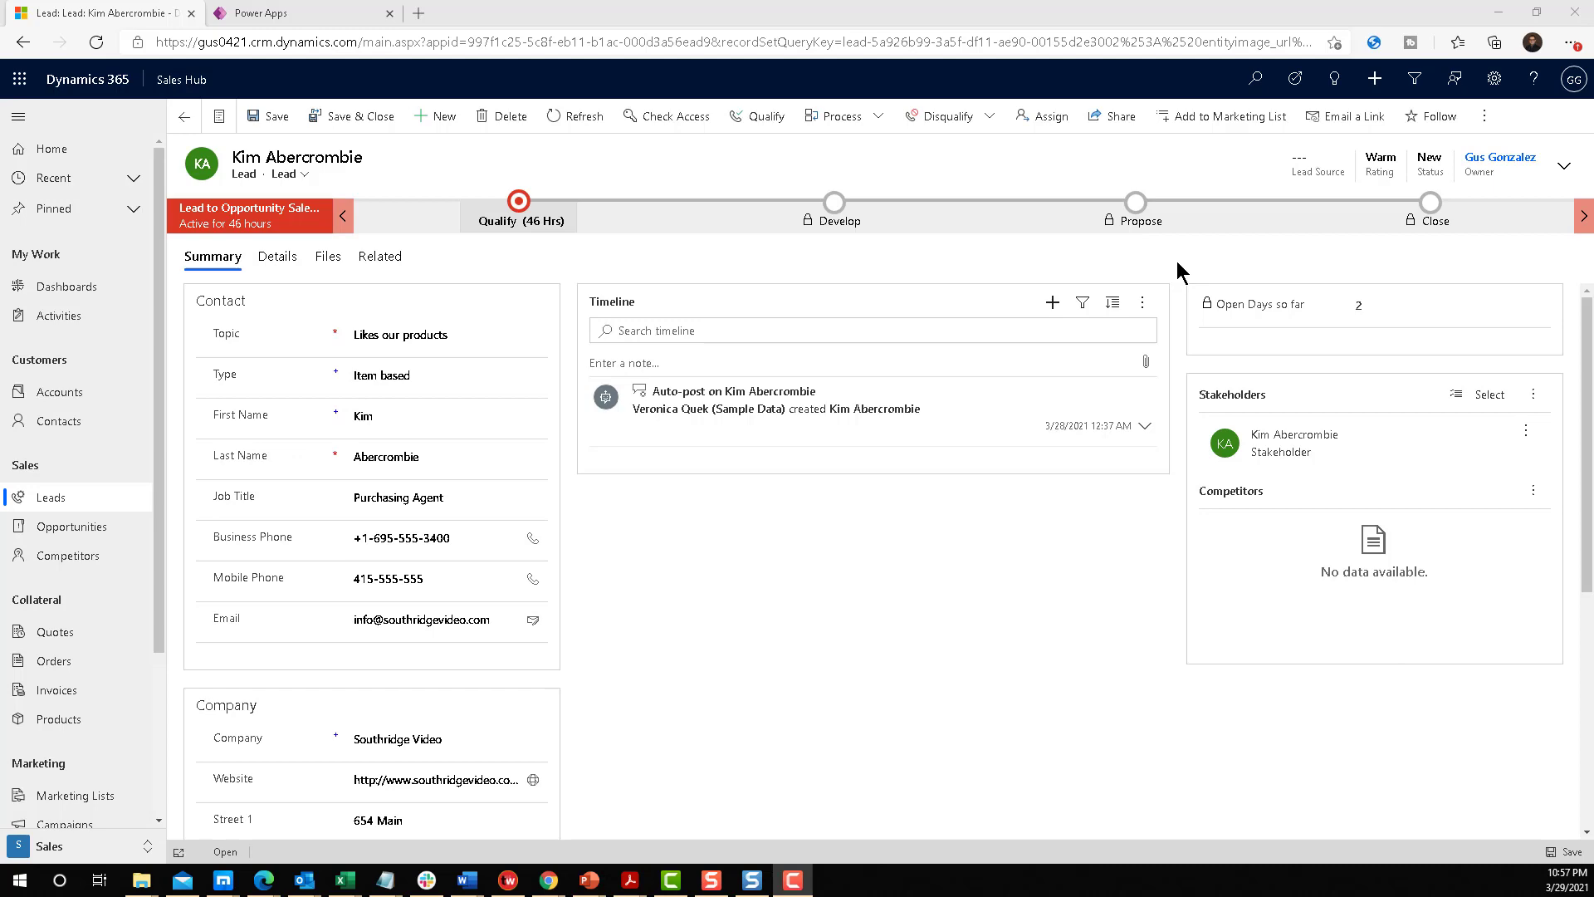
# - Switch to Power Apps, search the tables for "lead" and open the Lead table
pyautogui.click(301, 18)
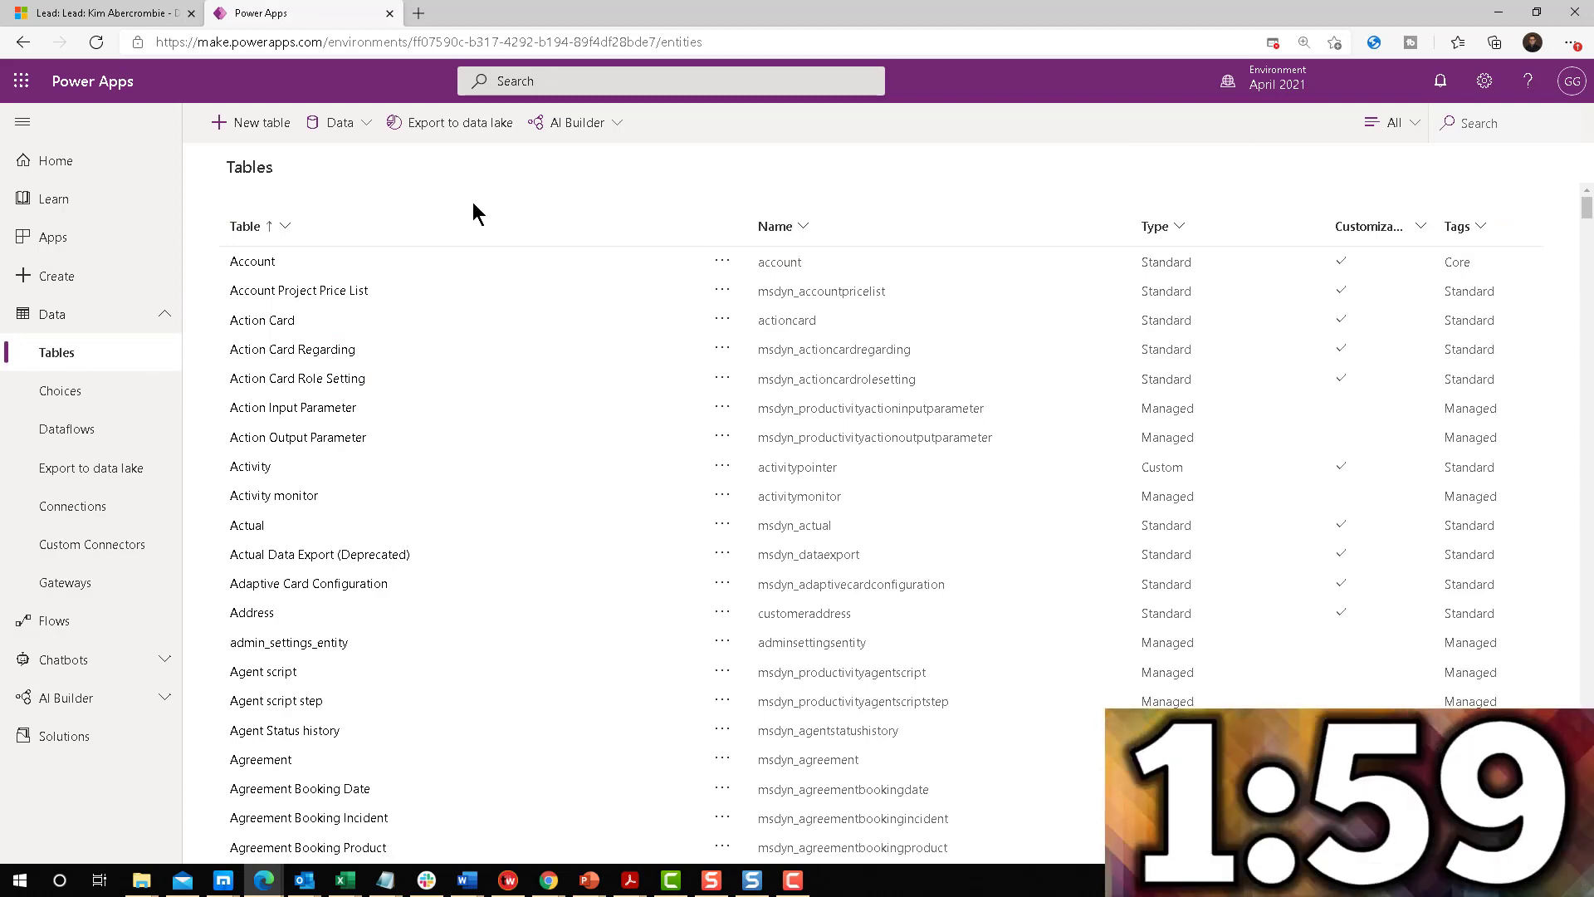
pyautogui.scroll(-8, 466, 281)
pyautogui.scroll(8, 466, 277)
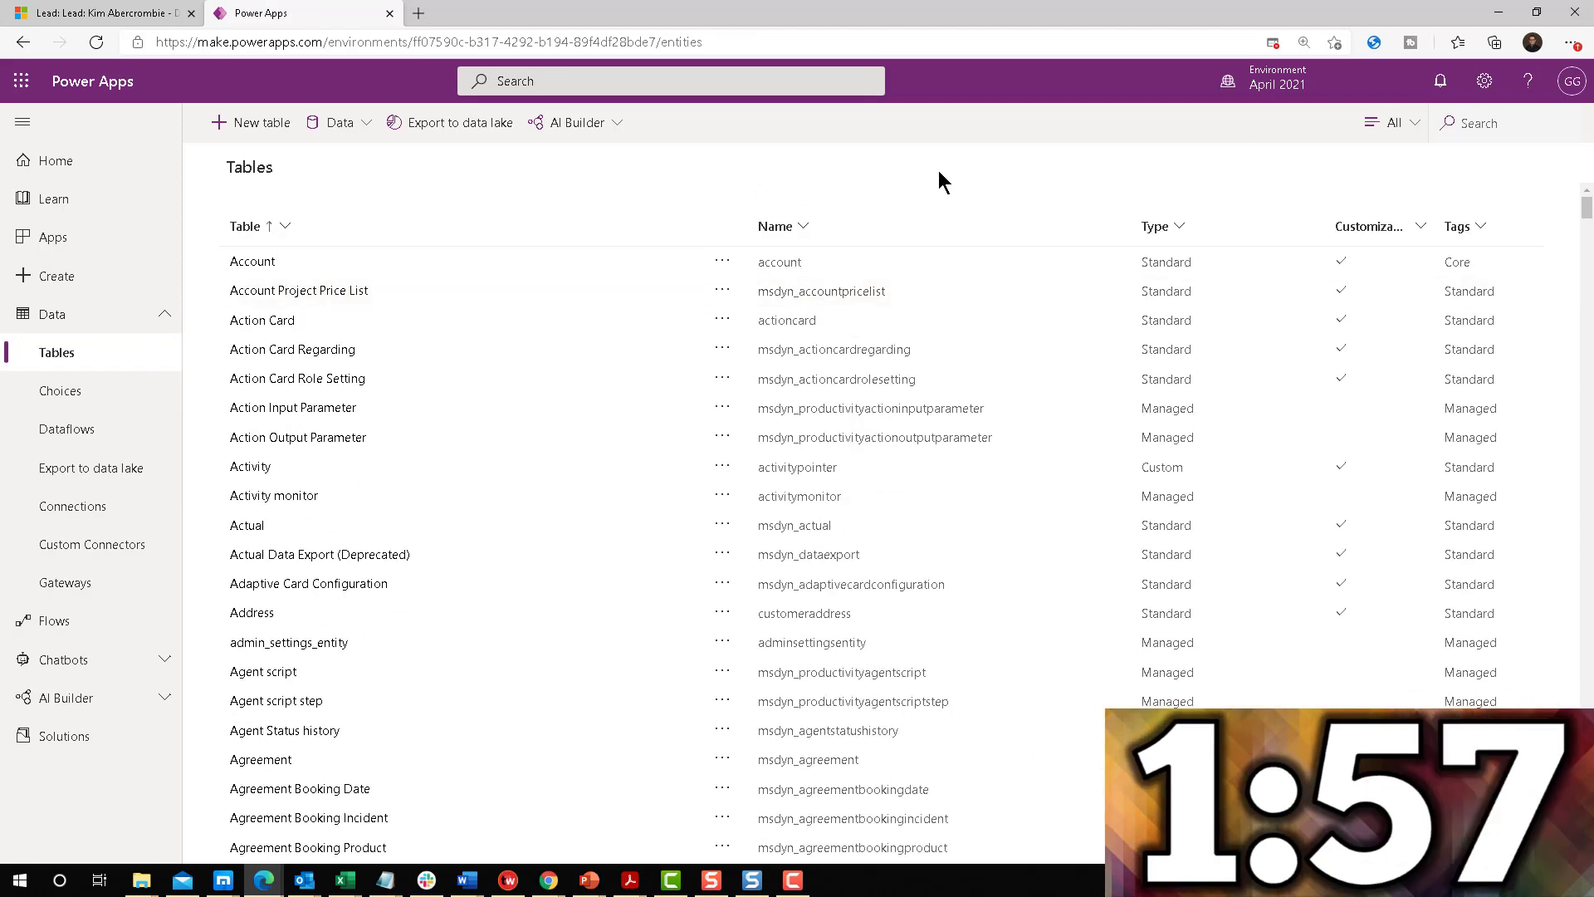
pyautogui.click(1477, 123)
pyautogui.write('lead')
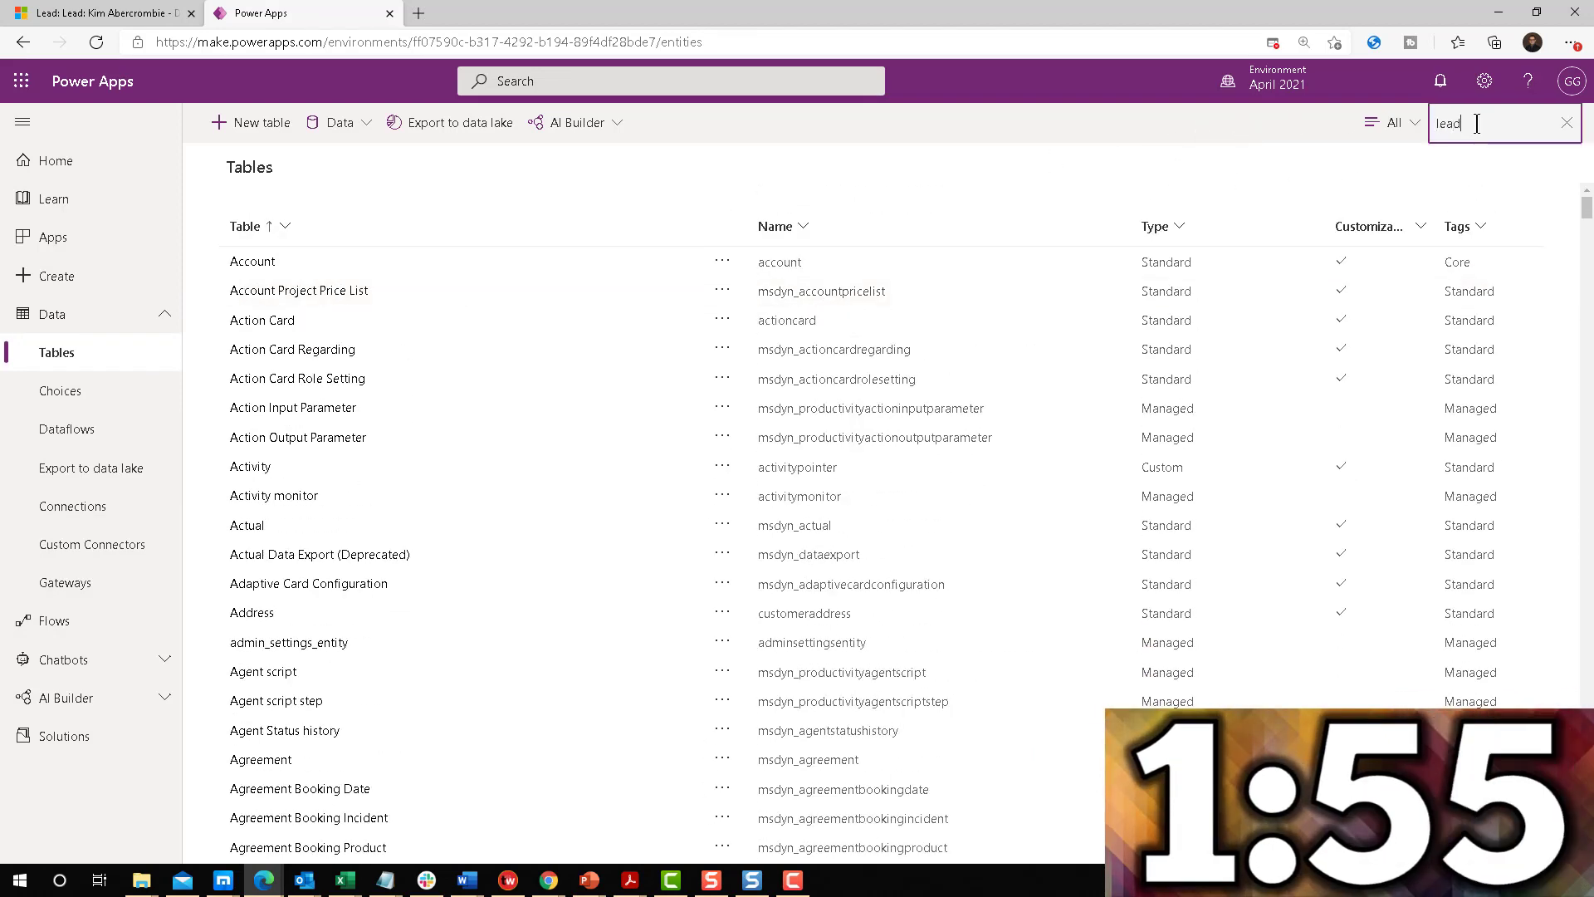
pyautogui.click(243, 261)
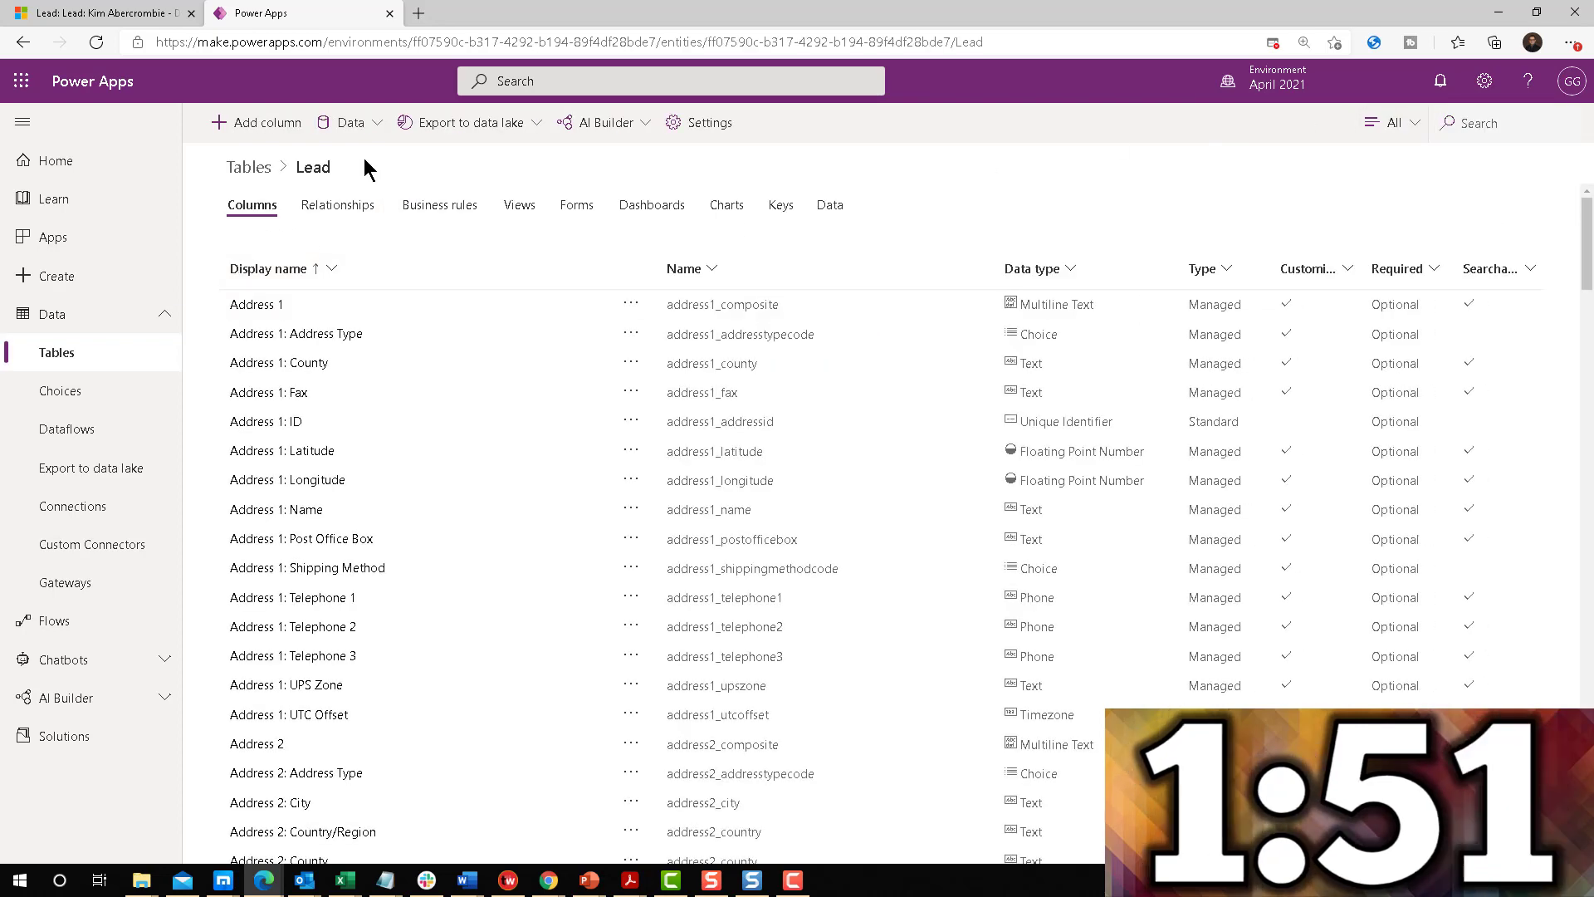
# - Add a column to the Lead table with the display name "Open days so far Decimal"
pyautogui.click(268, 126)
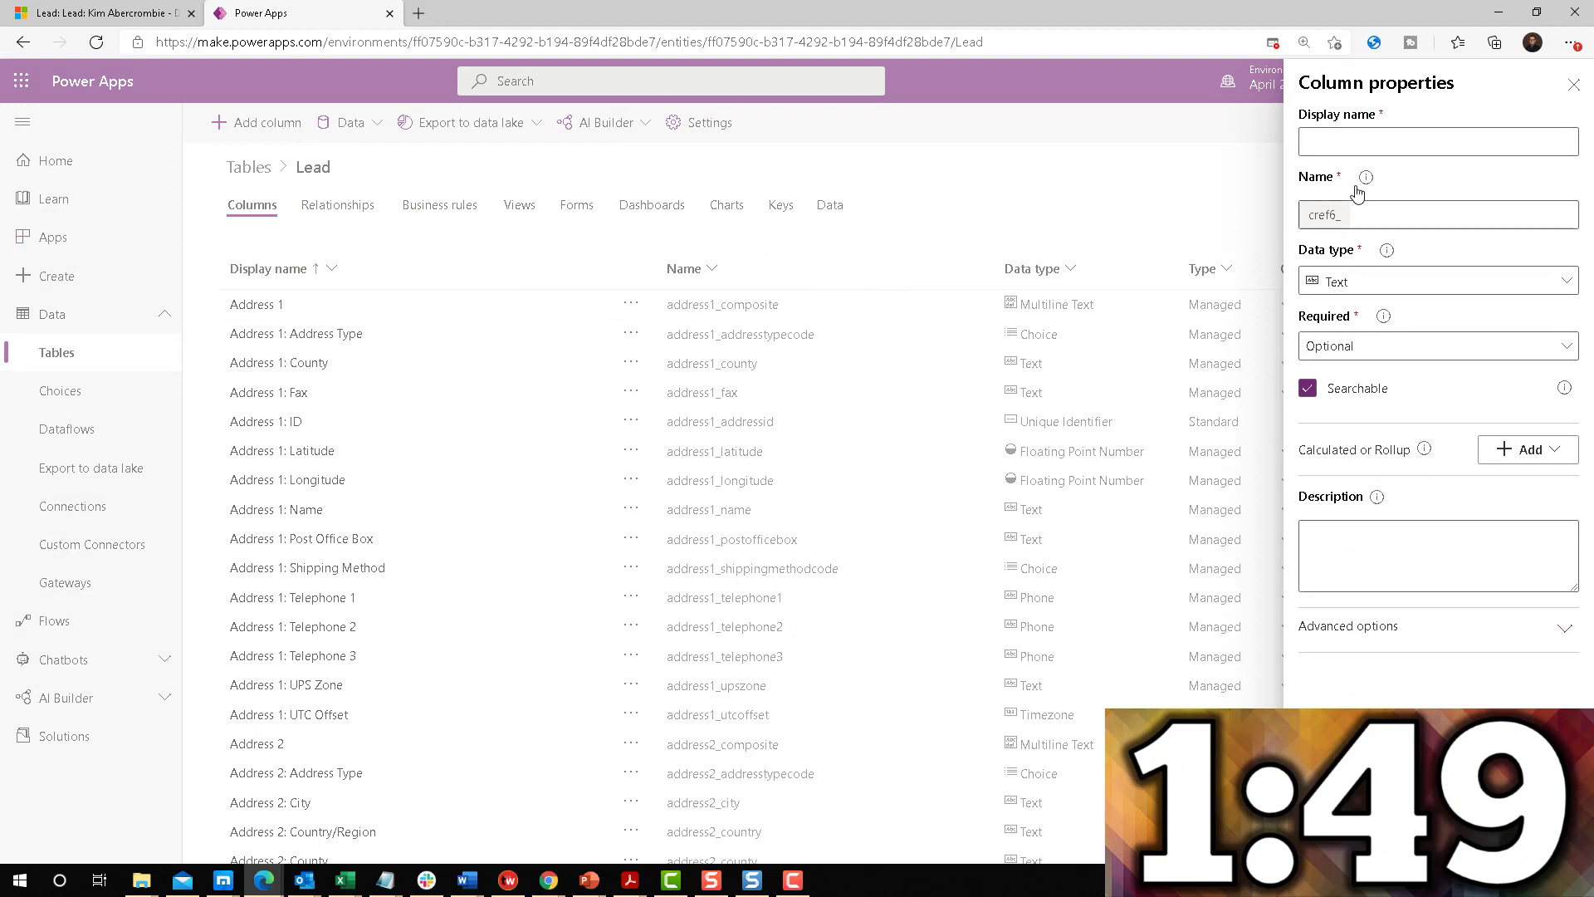
pyautogui.click(1346, 141)
pyautogui.write('Ope')
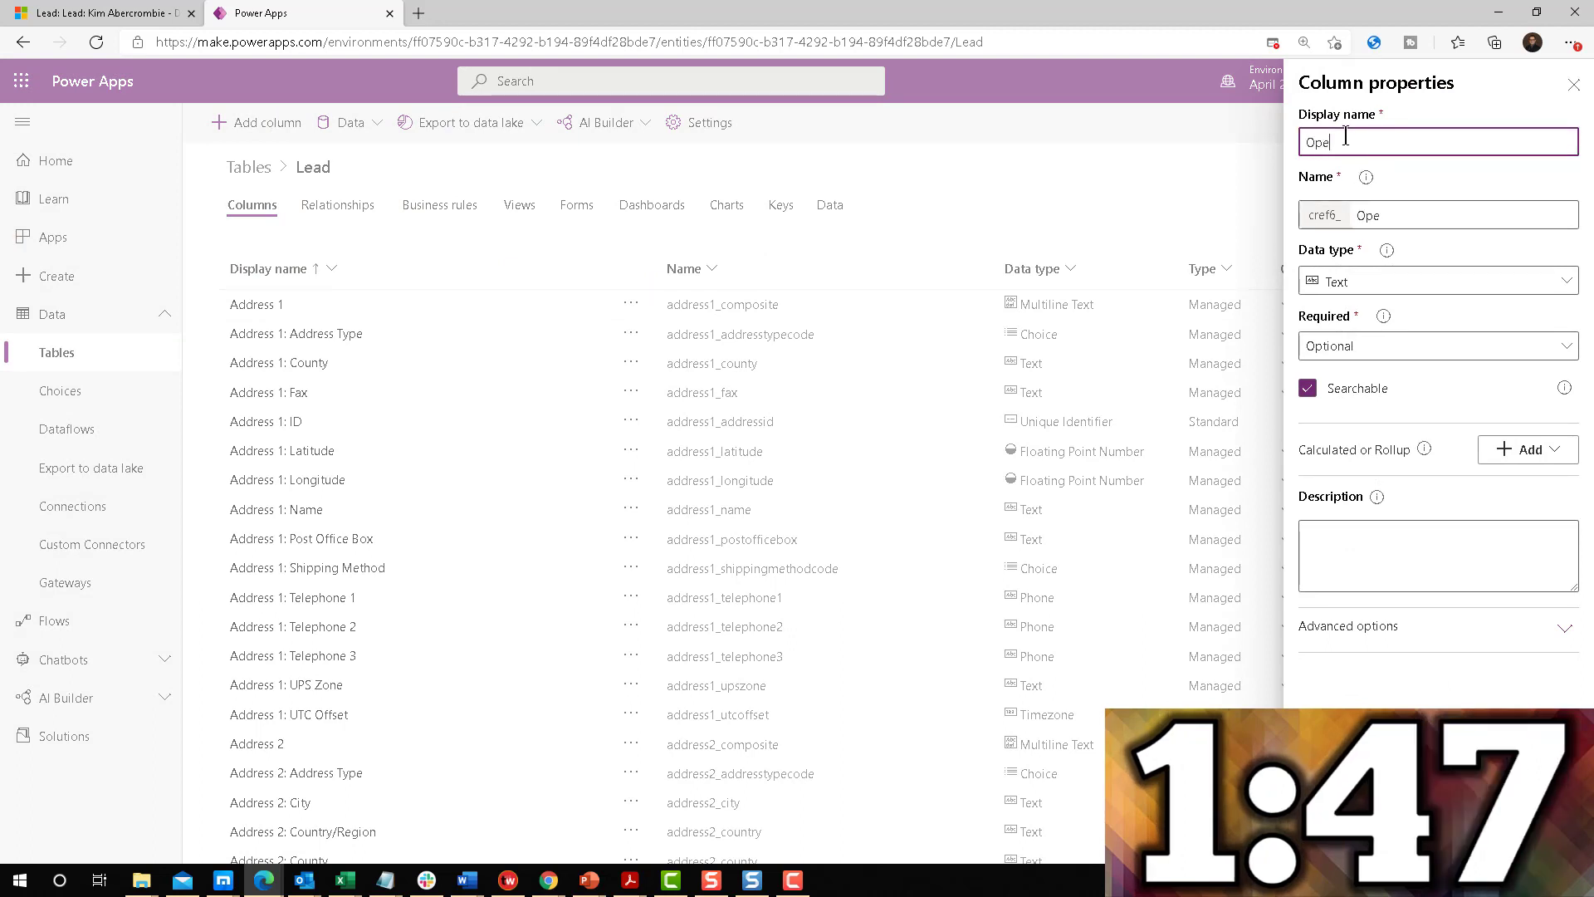
pyautogui.write('n days so far')
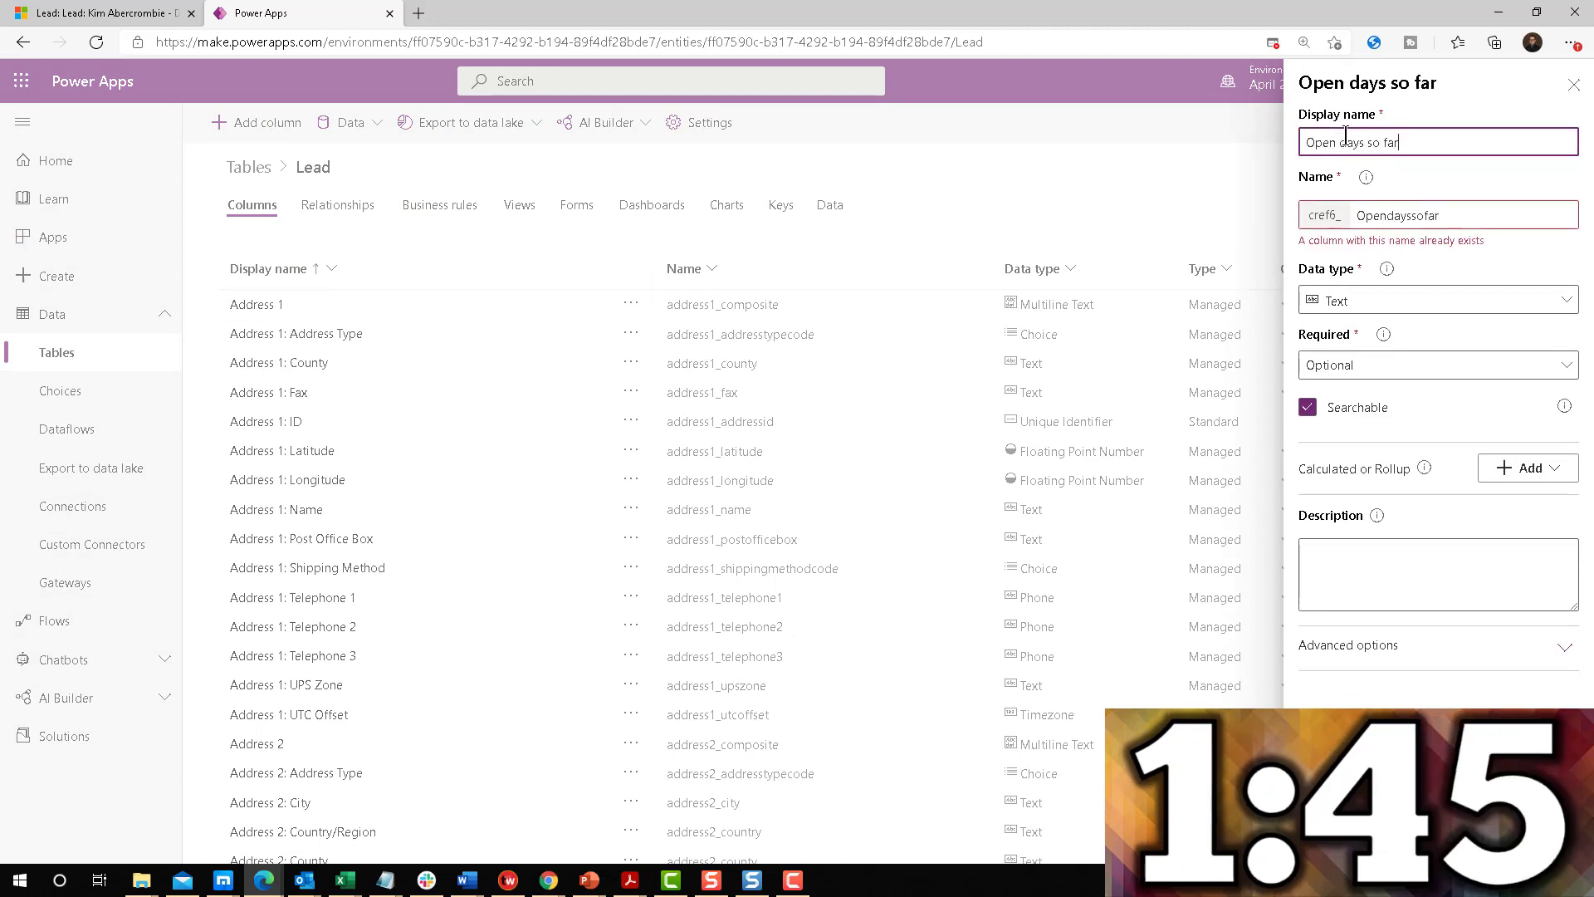
pyautogui.write(' De')
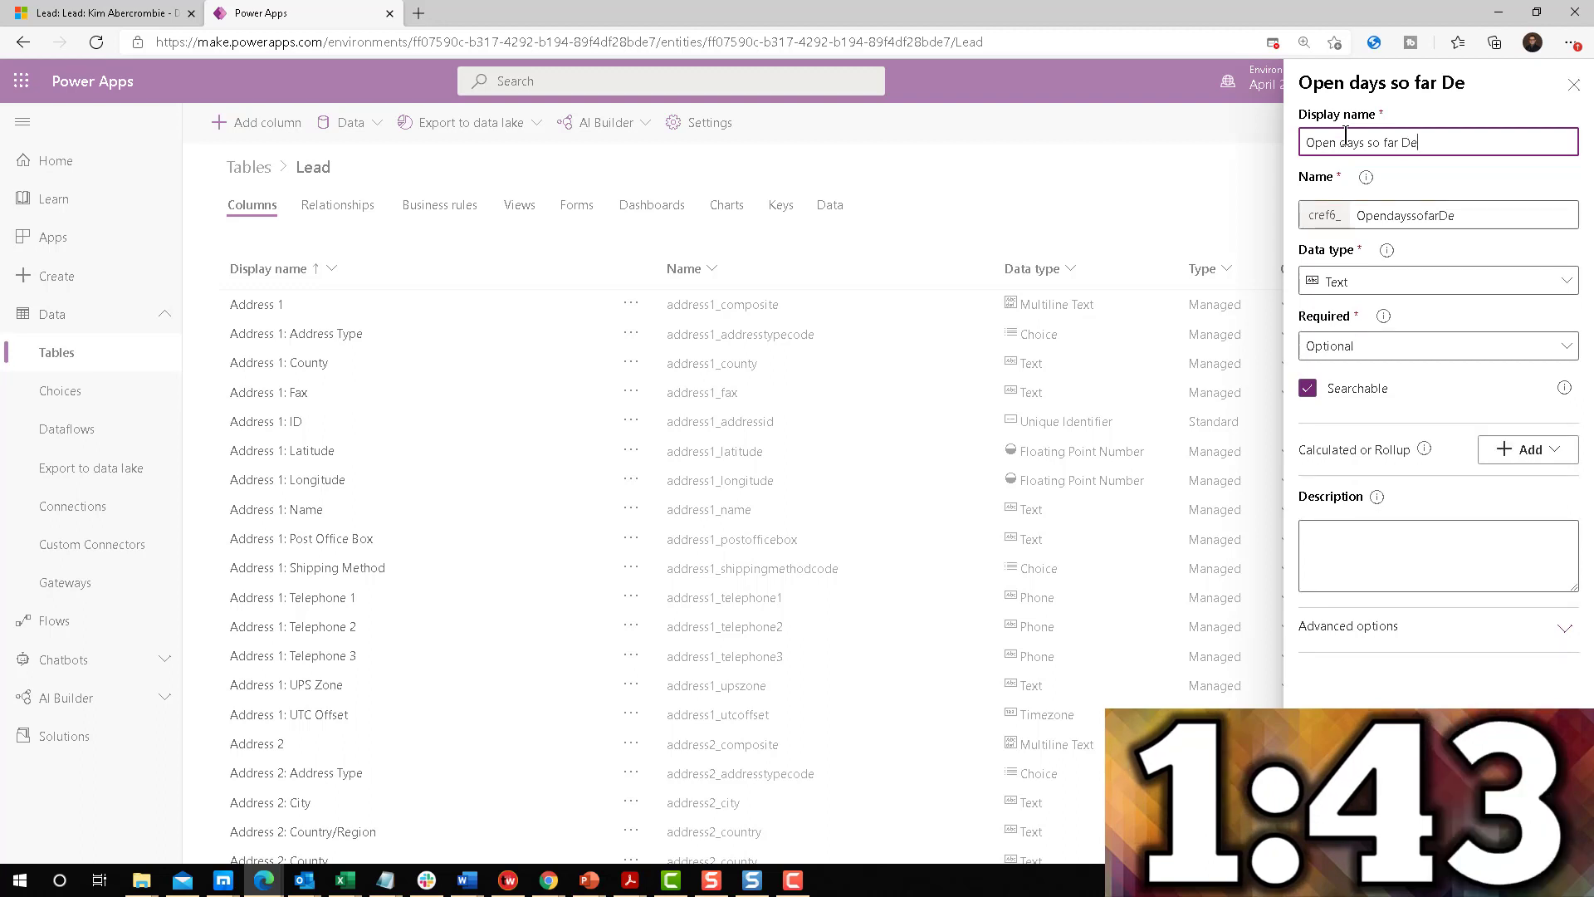
pyautogui.write('cimal')
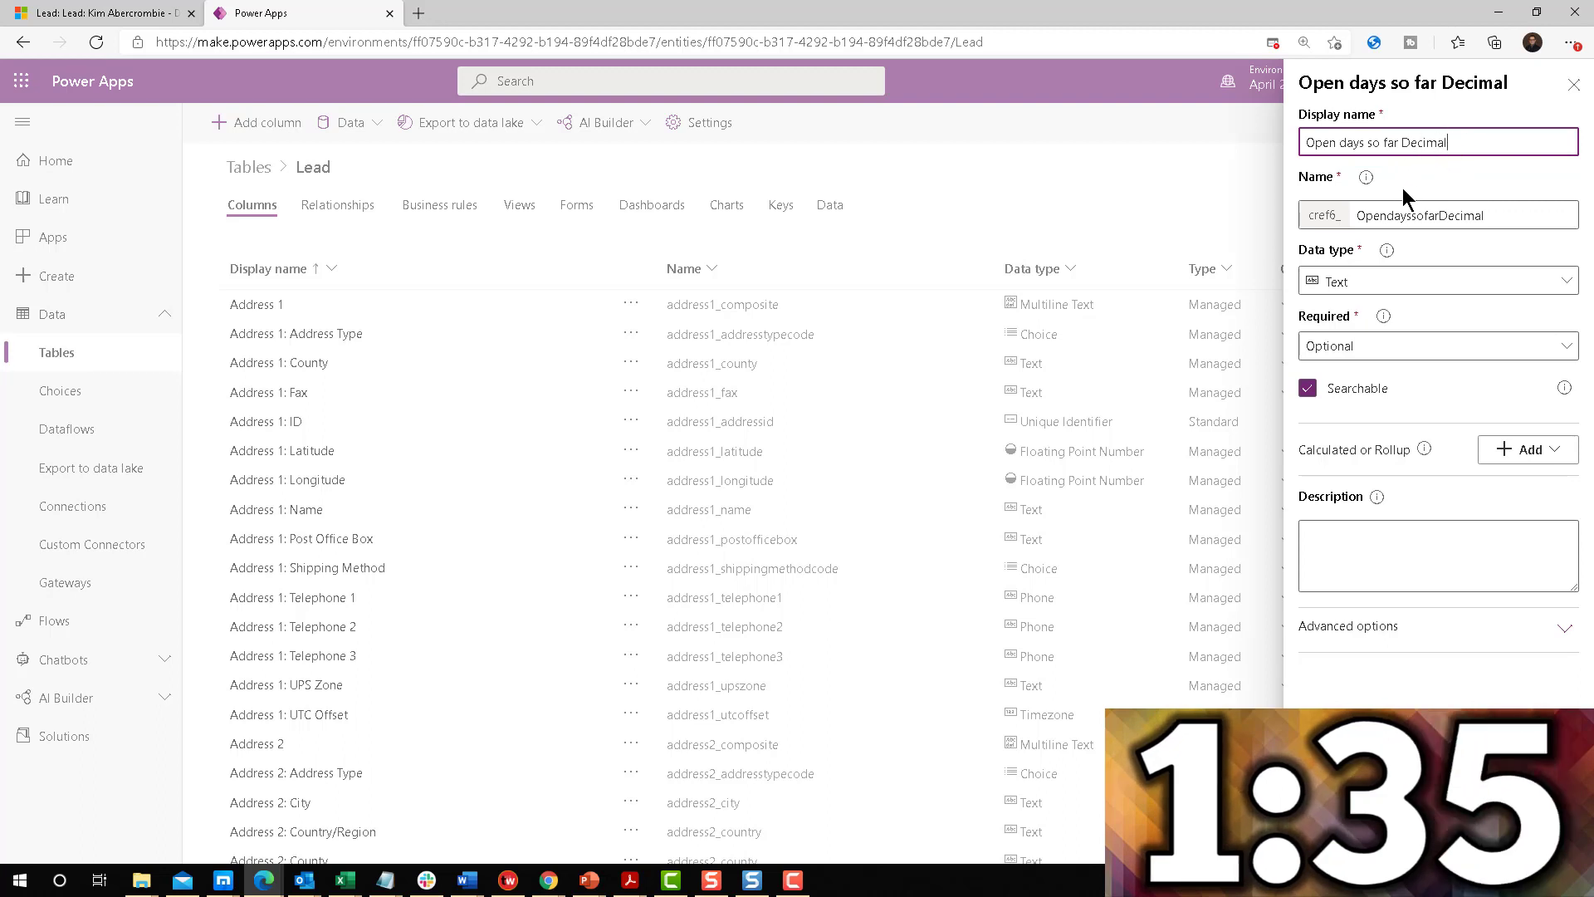
# - Set the new column's data type to Decimal Number and make it a calculated column, saving the pending table changes
pyautogui.click(1416, 282)
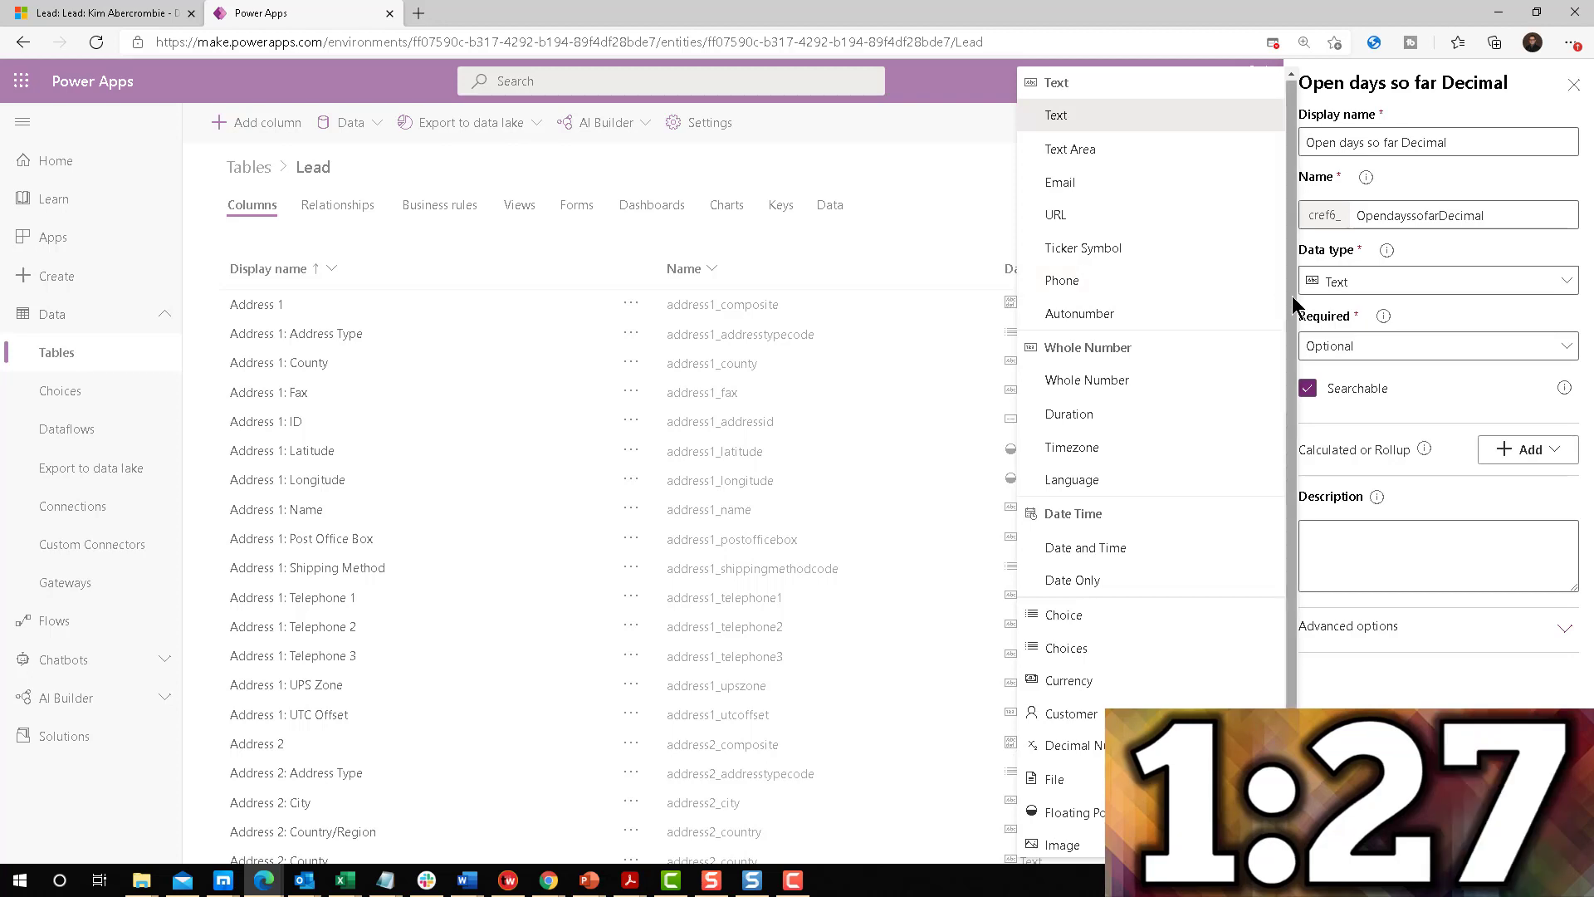
pyautogui.scroll(-1, 1293, 314)
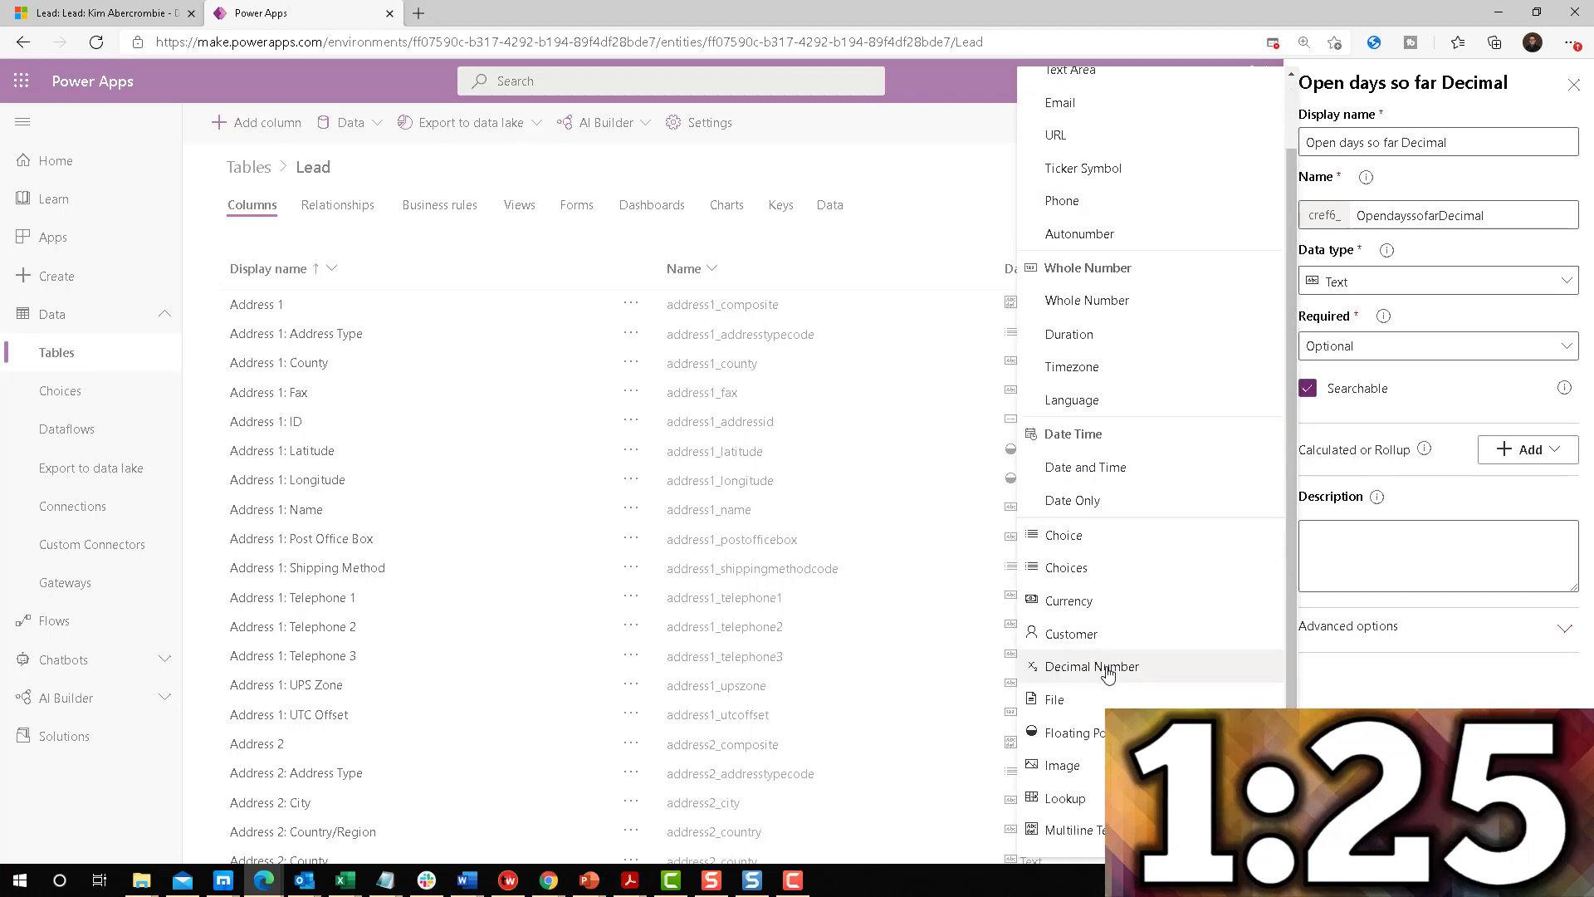
pyautogui.click(1108, 674)
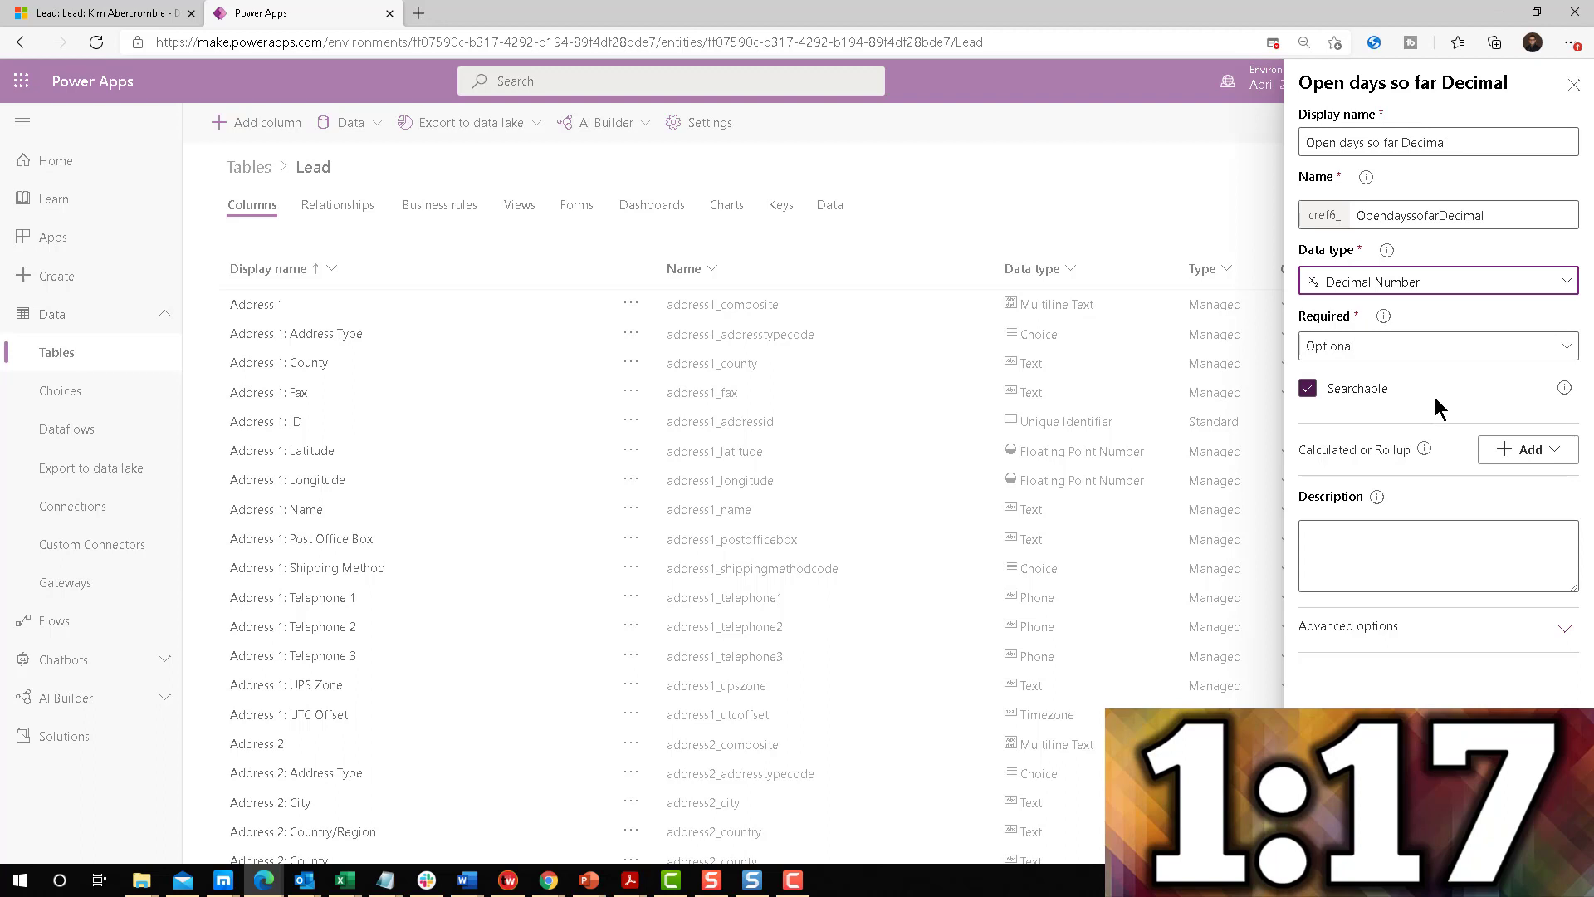
pyautogui.click(1543, 459)
pyautogui.click(1499, 485)
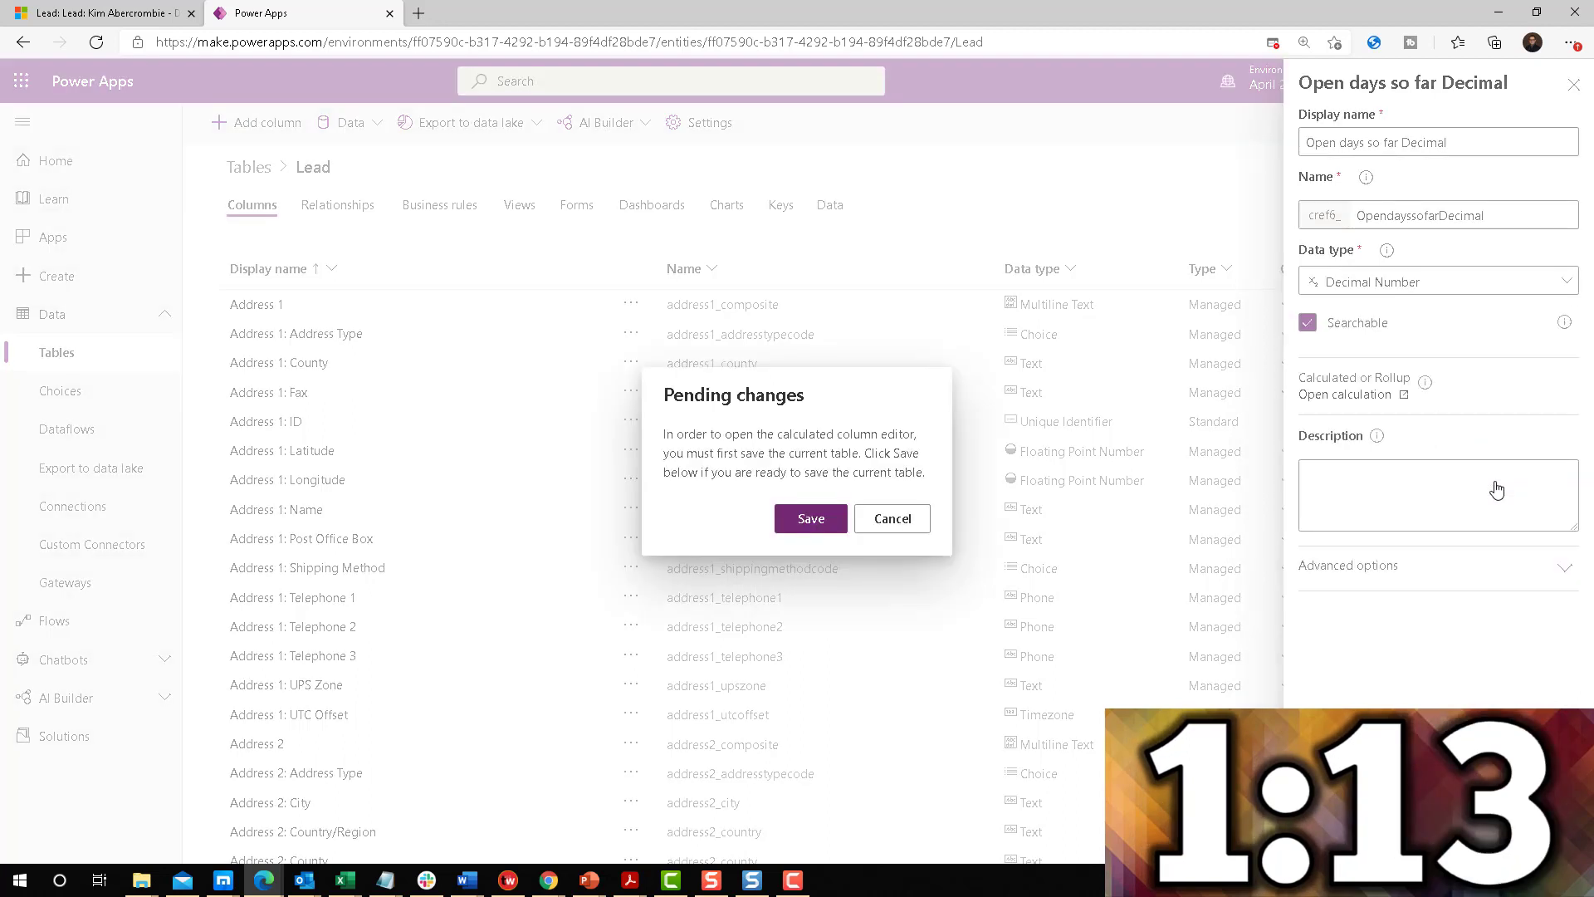
pyautogui.click(825, 523)
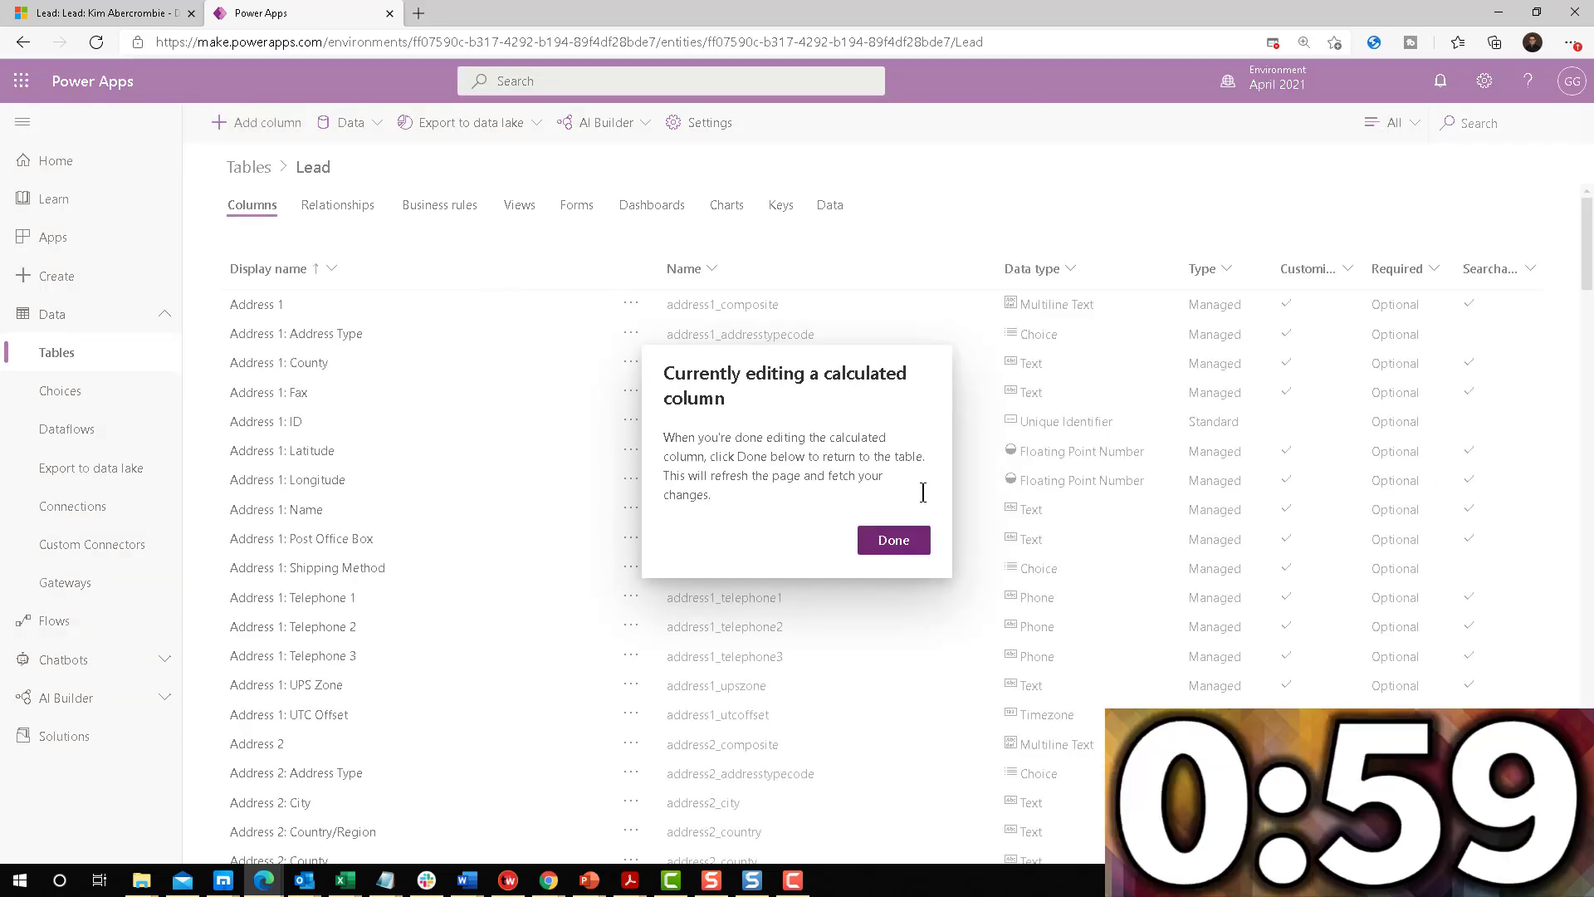
pyautogui.click(903, 541)
pyautogui.moveTo(271, 886)
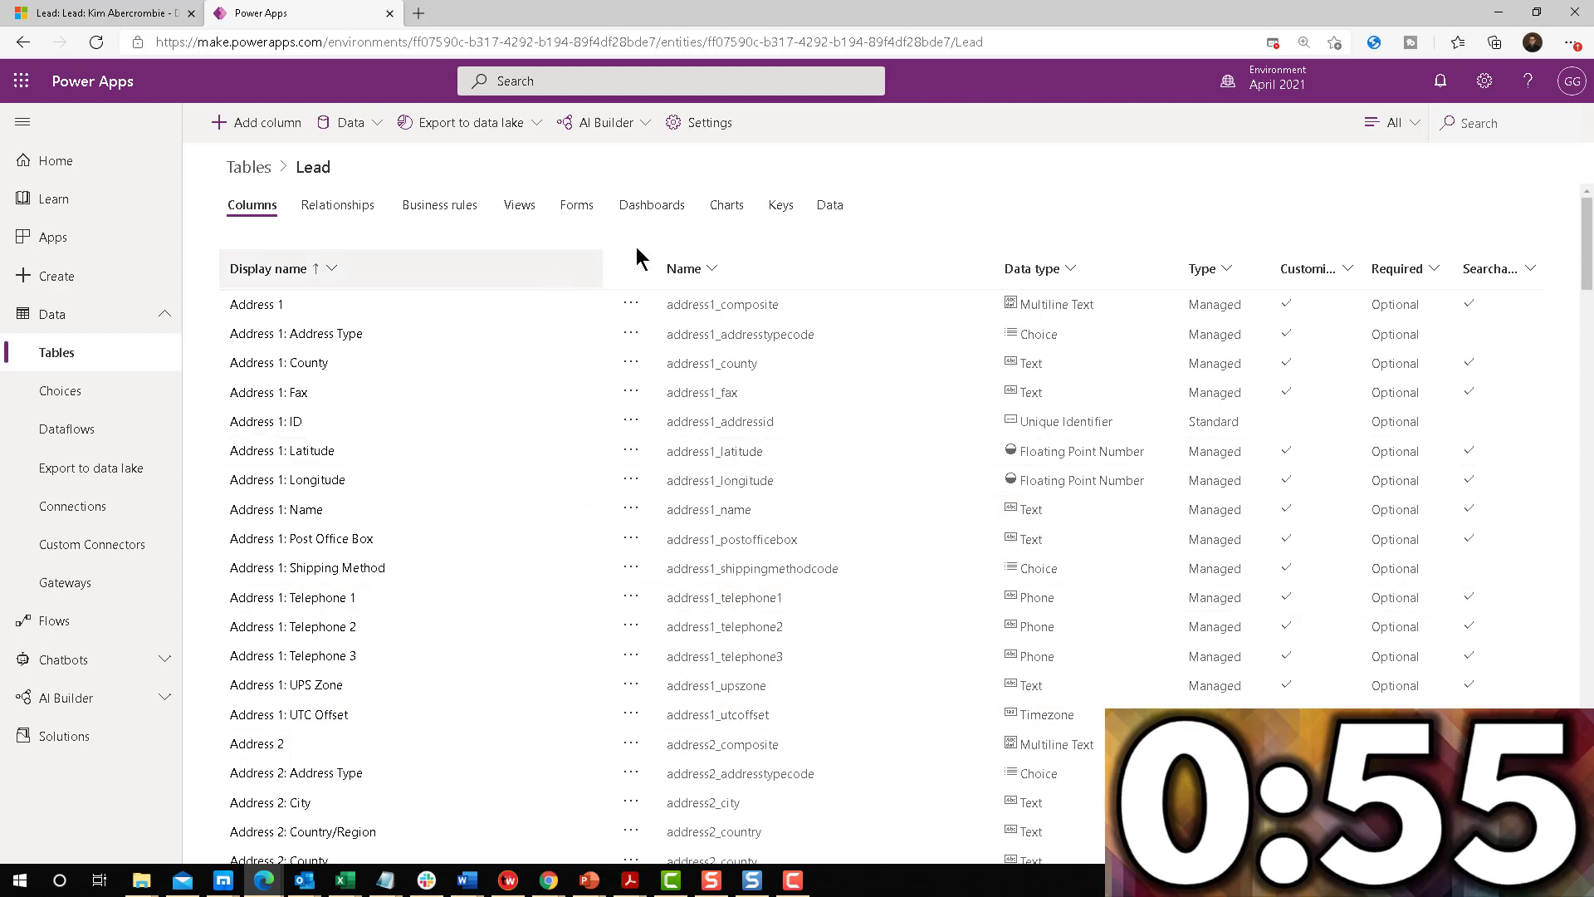
# - Filter the Lead columns by "ope" and open the calculation editor of Open days so far Decimal in a maximized window
pyautogui.click(1480, 122)
pyautogui.write('ope')
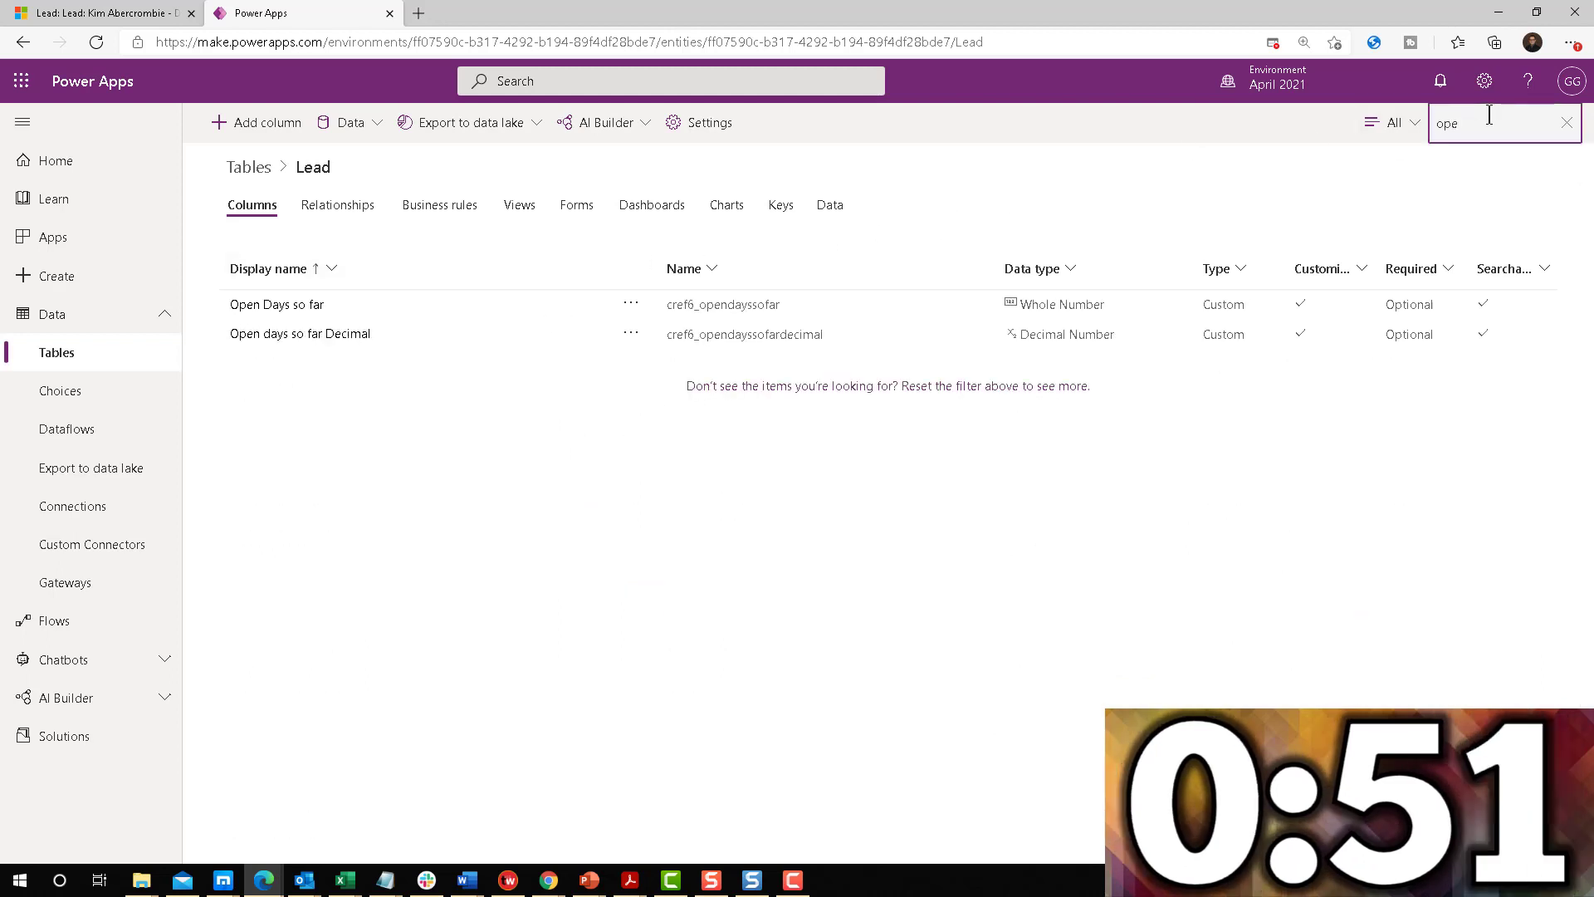
pyautogui.click(313, 333)
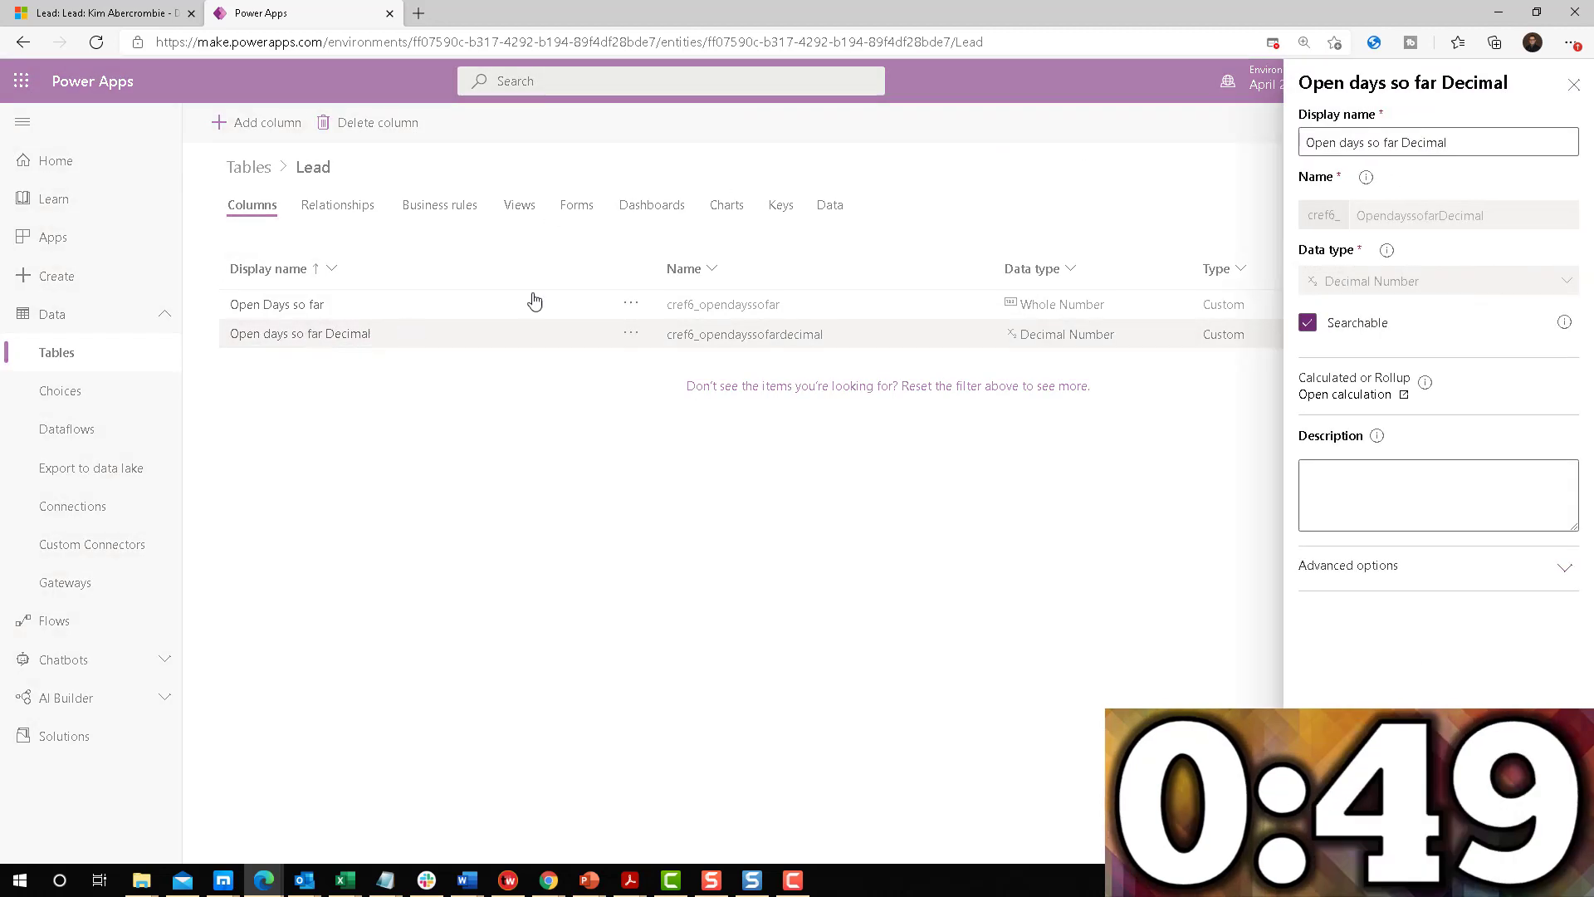
pyautogui.click(1330, 395)
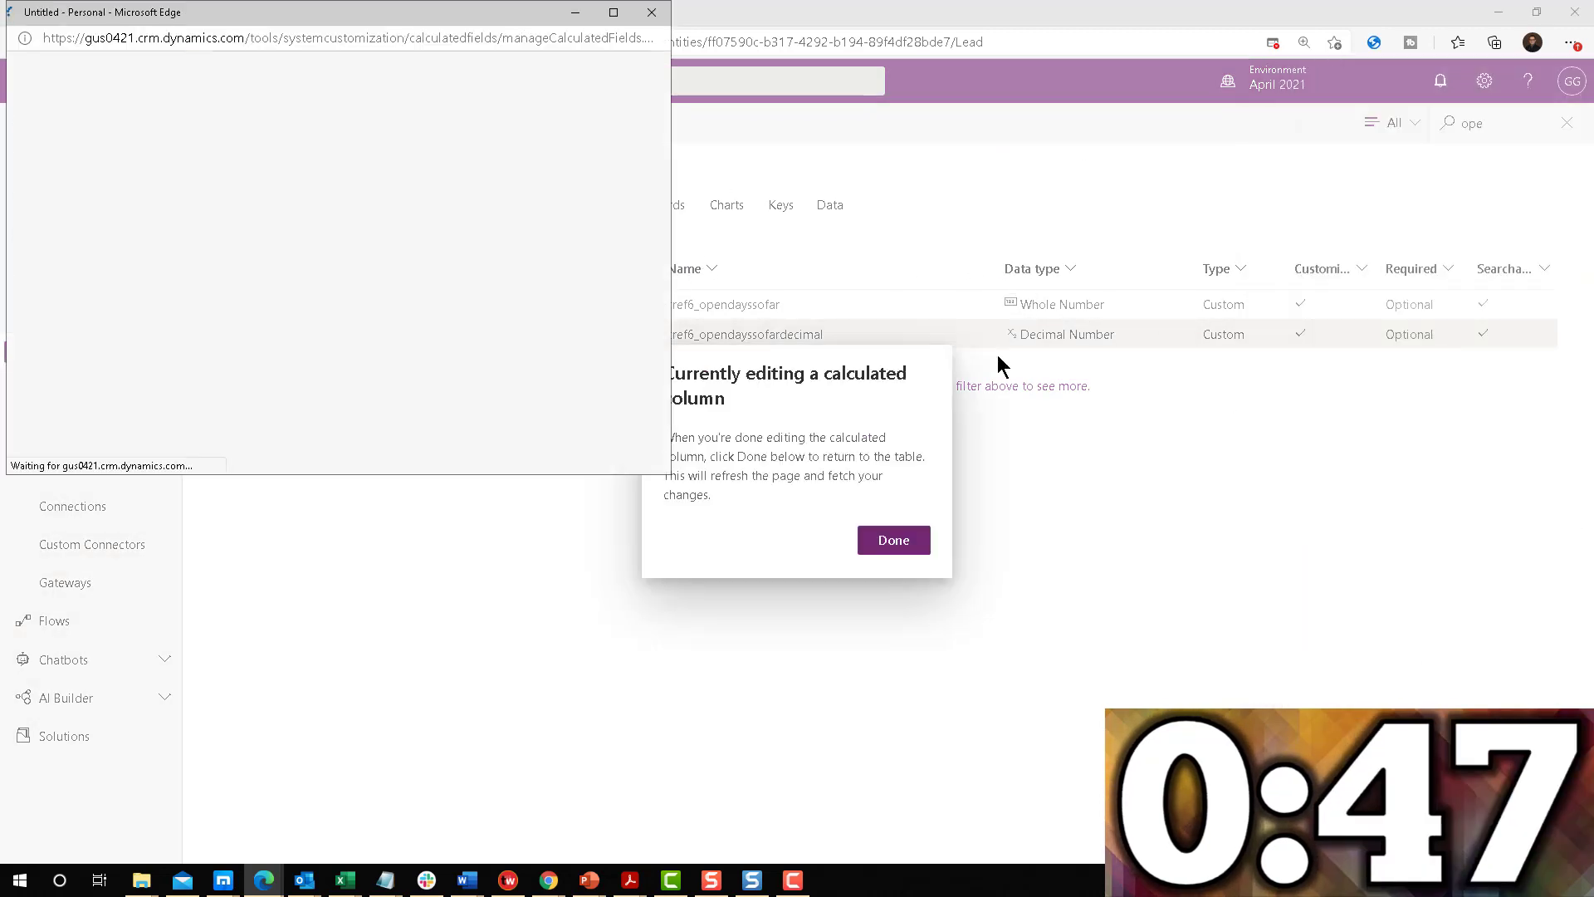
pyautogui.click(914, 541)
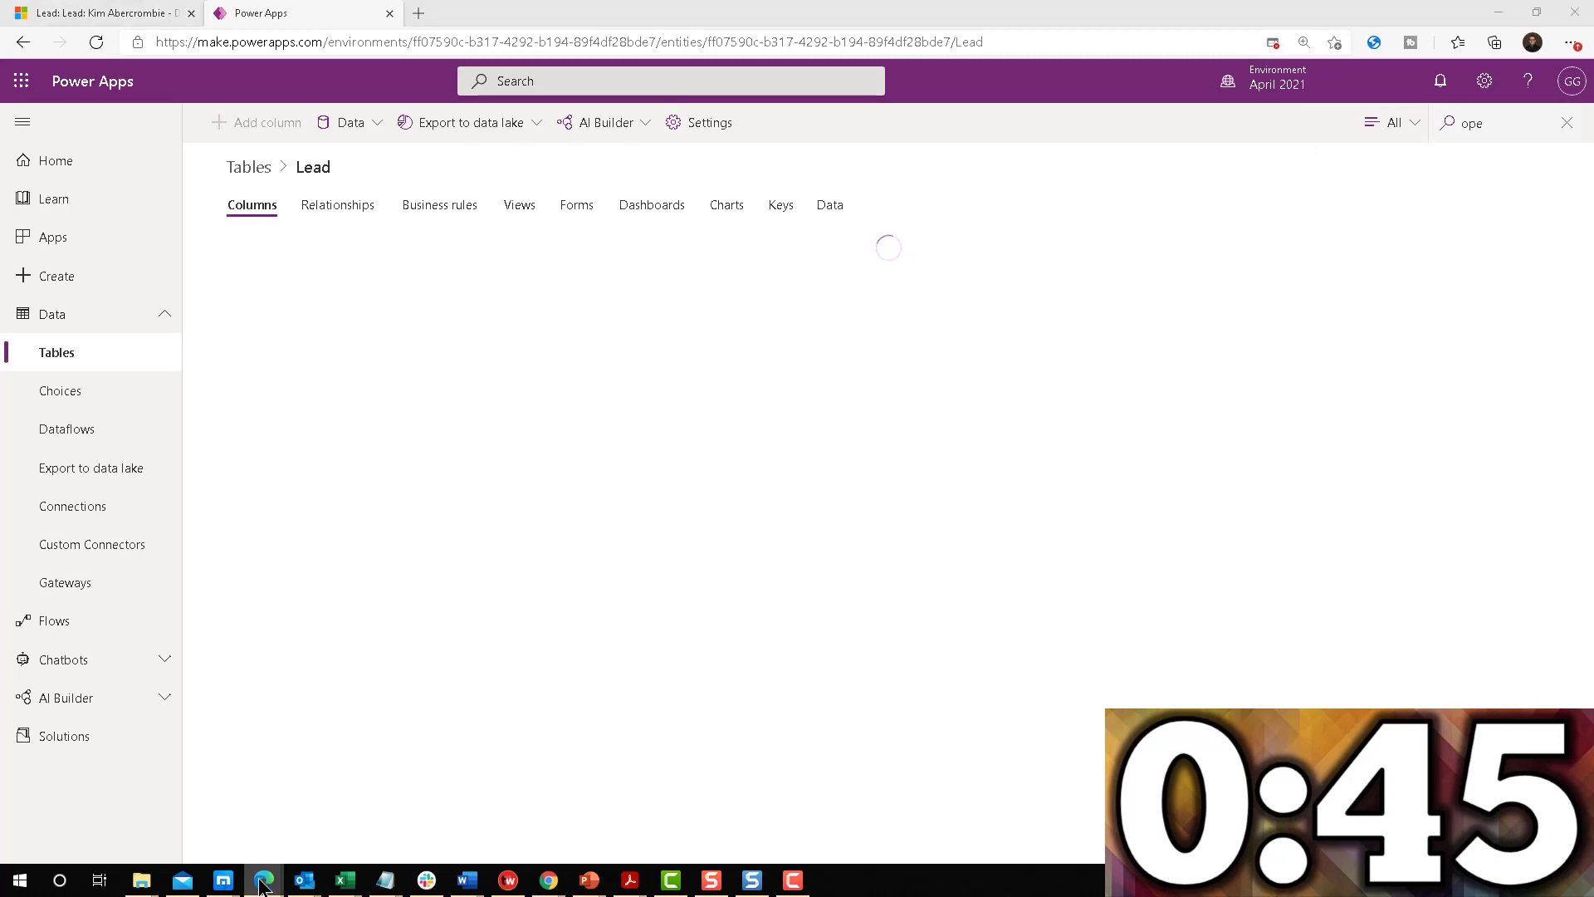
pyautogui.moveTo(264, 880)
pyautogui.click(445, 788)
pyautogui.click(619, 15)
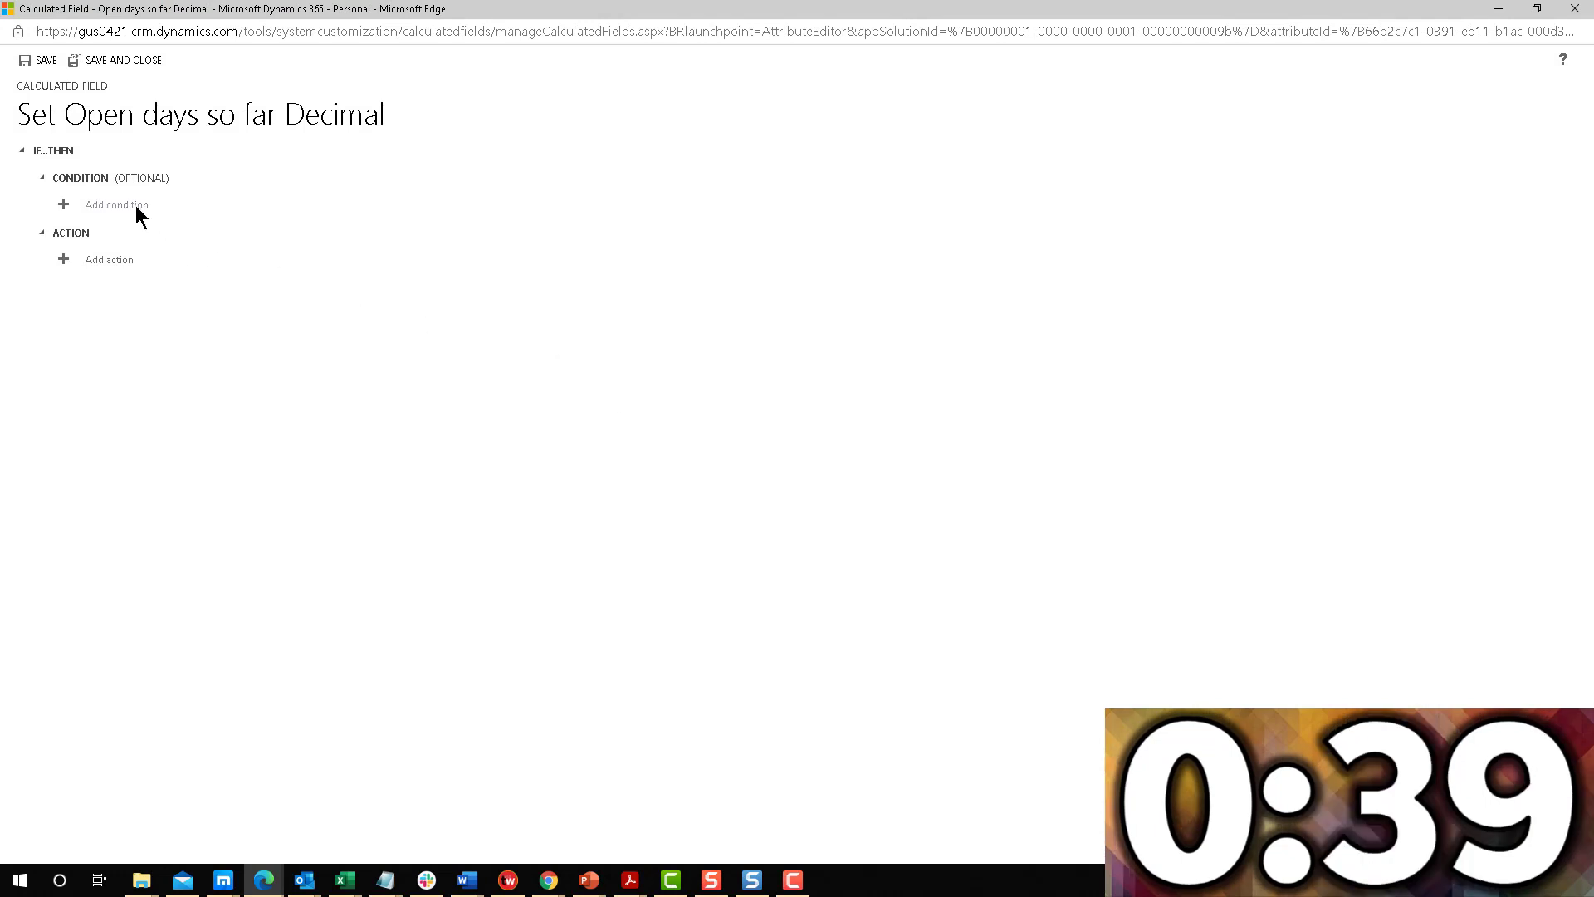
# - Add a condition to the calculated field requiring the current Lead's Status to equal Open
pyautogui.click(136, 208)
pyautogui.click(591, 226)
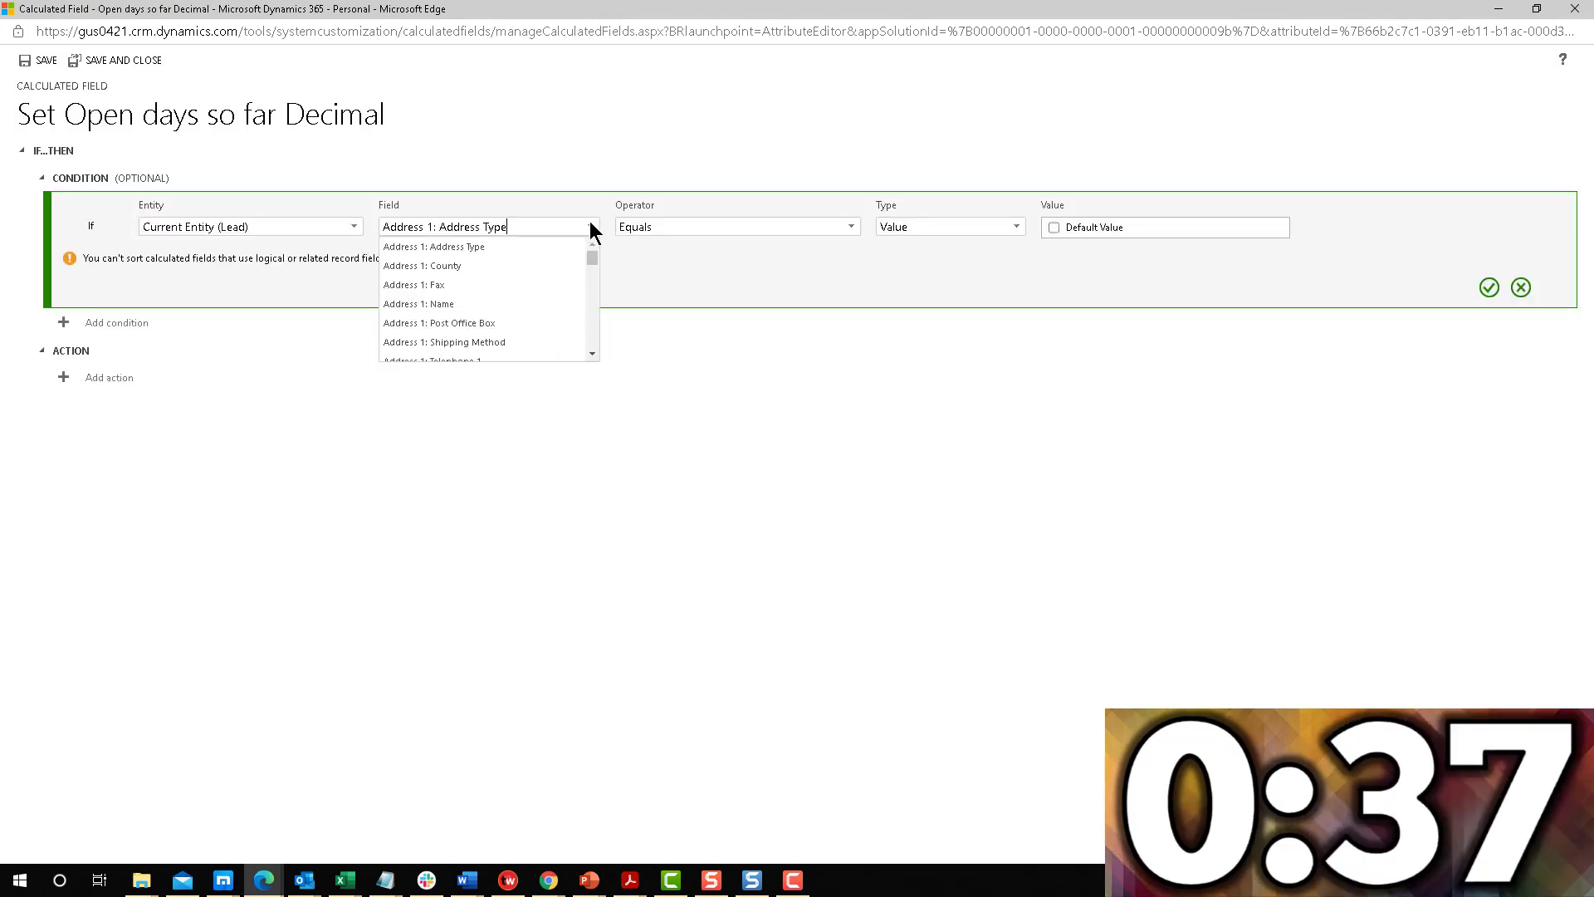
pyautogui.write('sta')
pyautogui.click(591, 225)
pyautogui.click(592, 227)
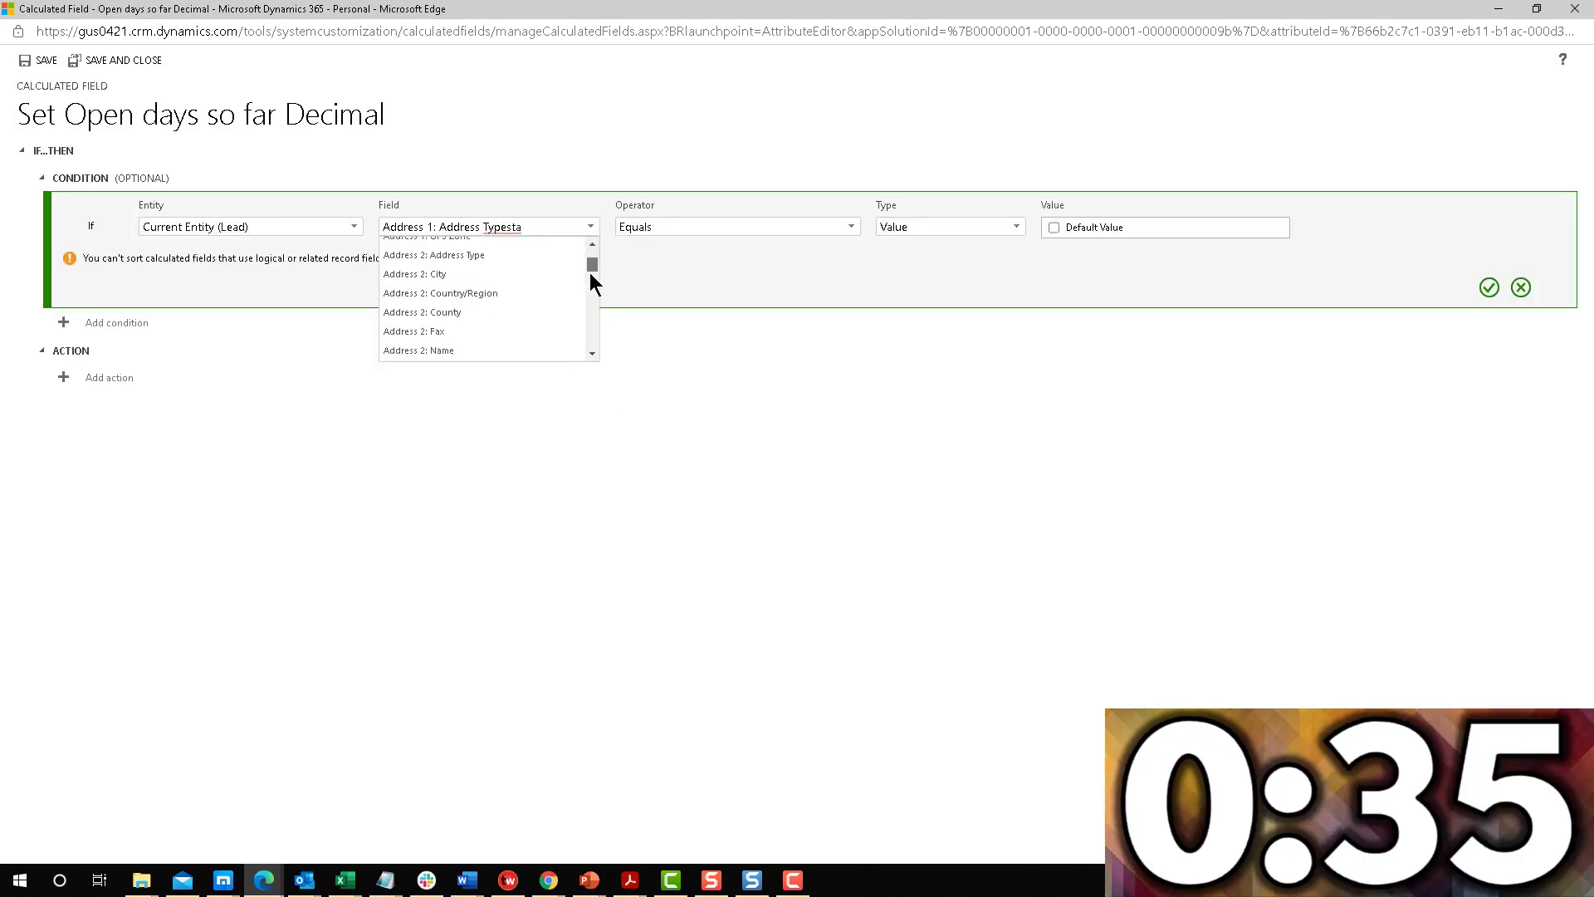
pyautogui.click(590, 313)
pyautogui.moveTo(595, 319); pyautogui.dragTo(591, 327)
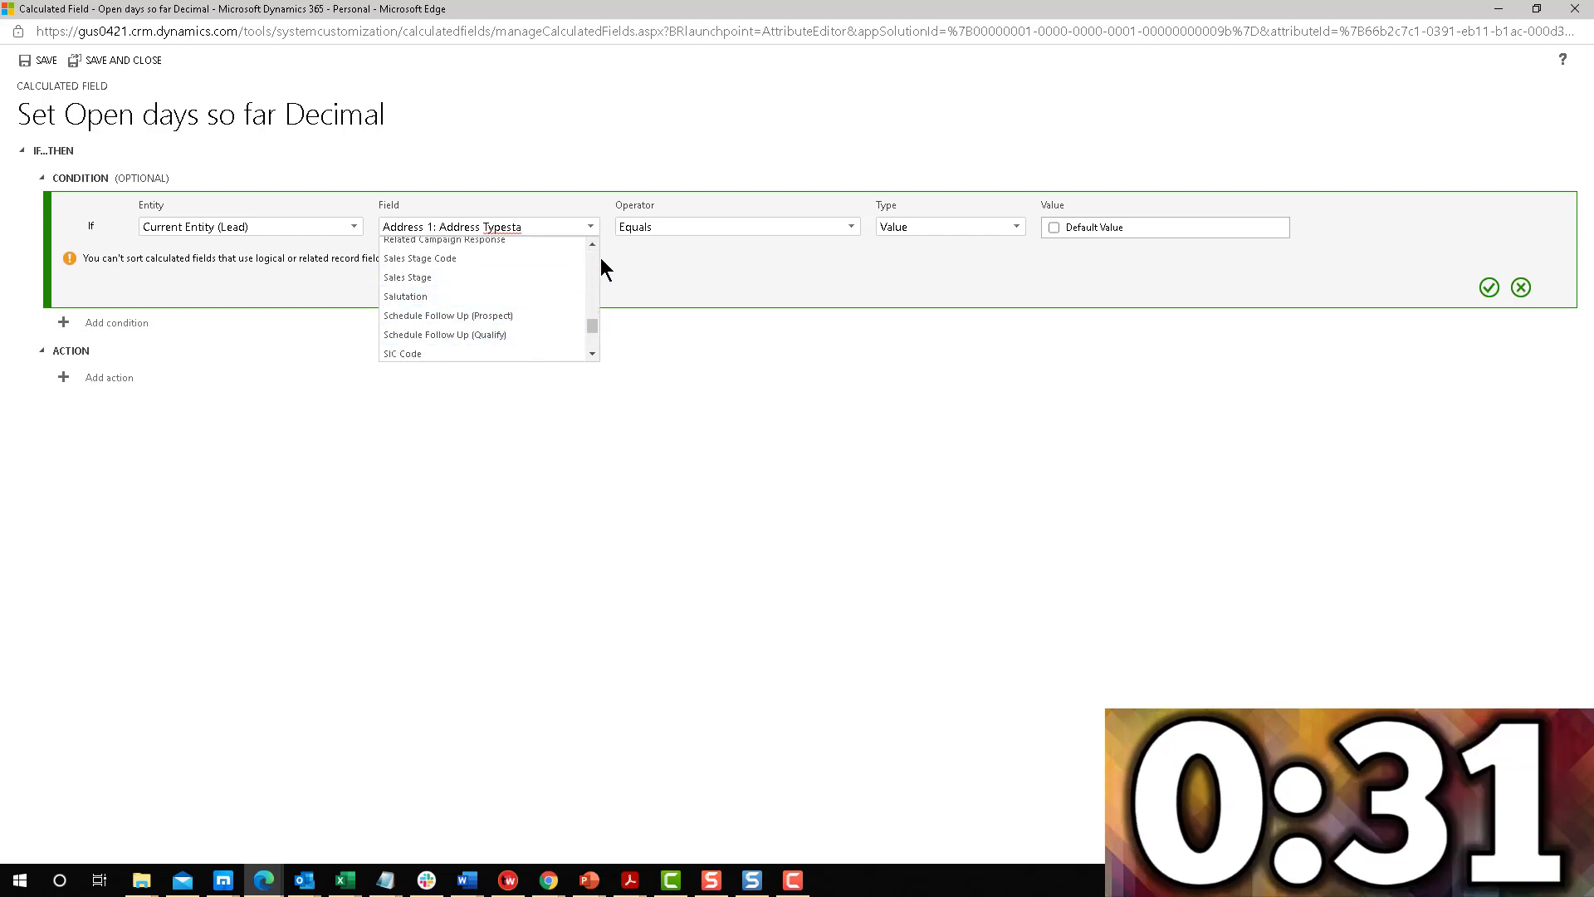
pyautogui.click(593, 353)
pyautogui.click(592, 353)
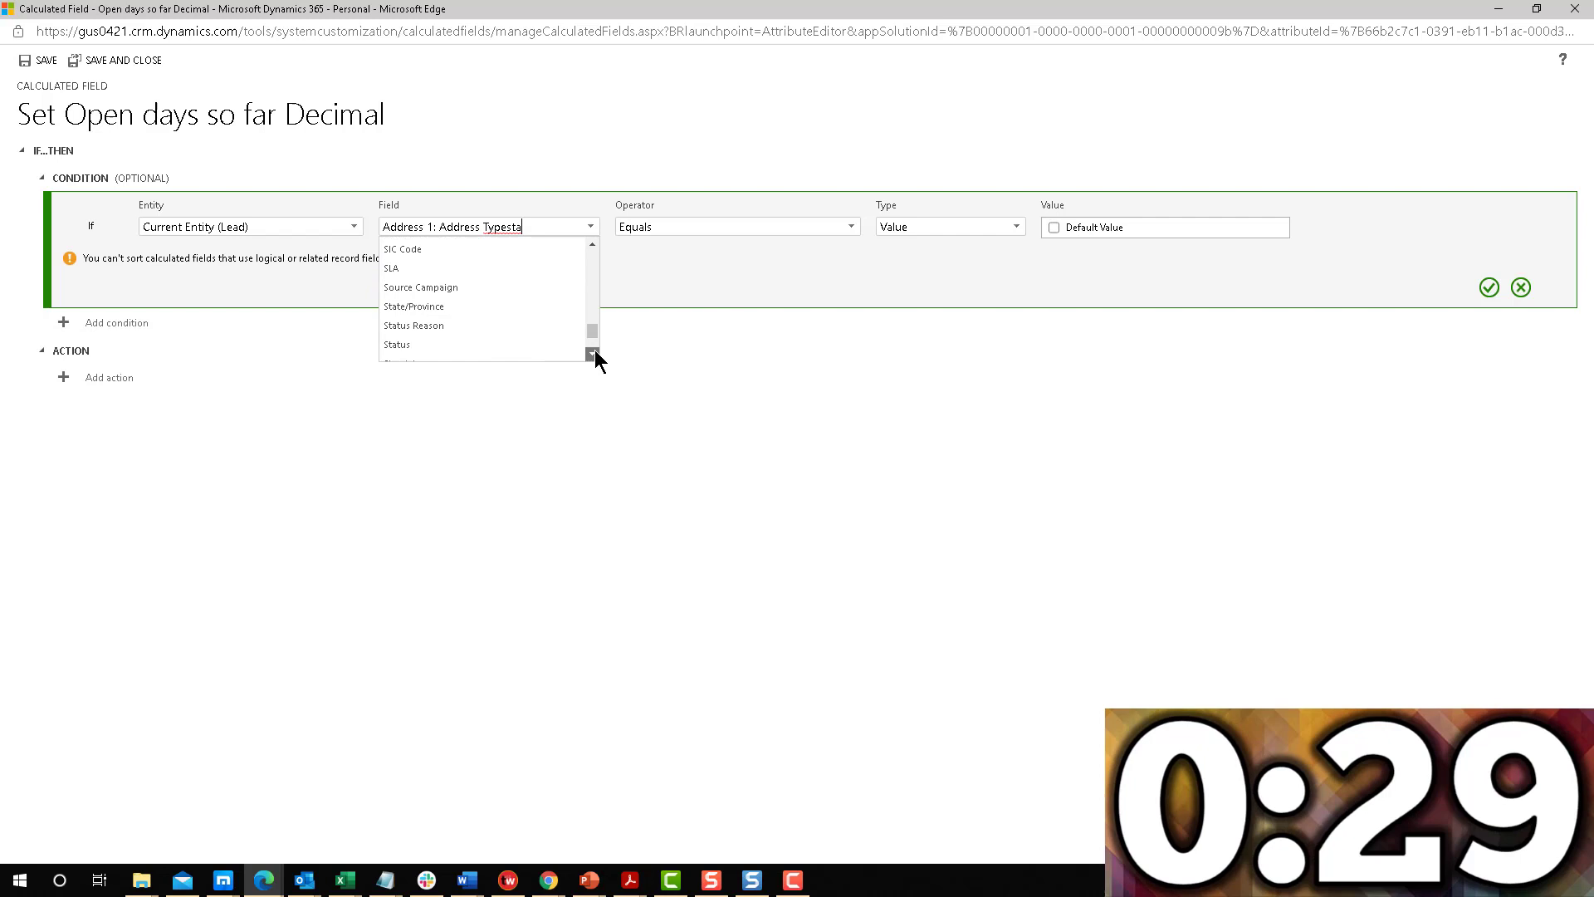
pyautogui.click(511, 346)
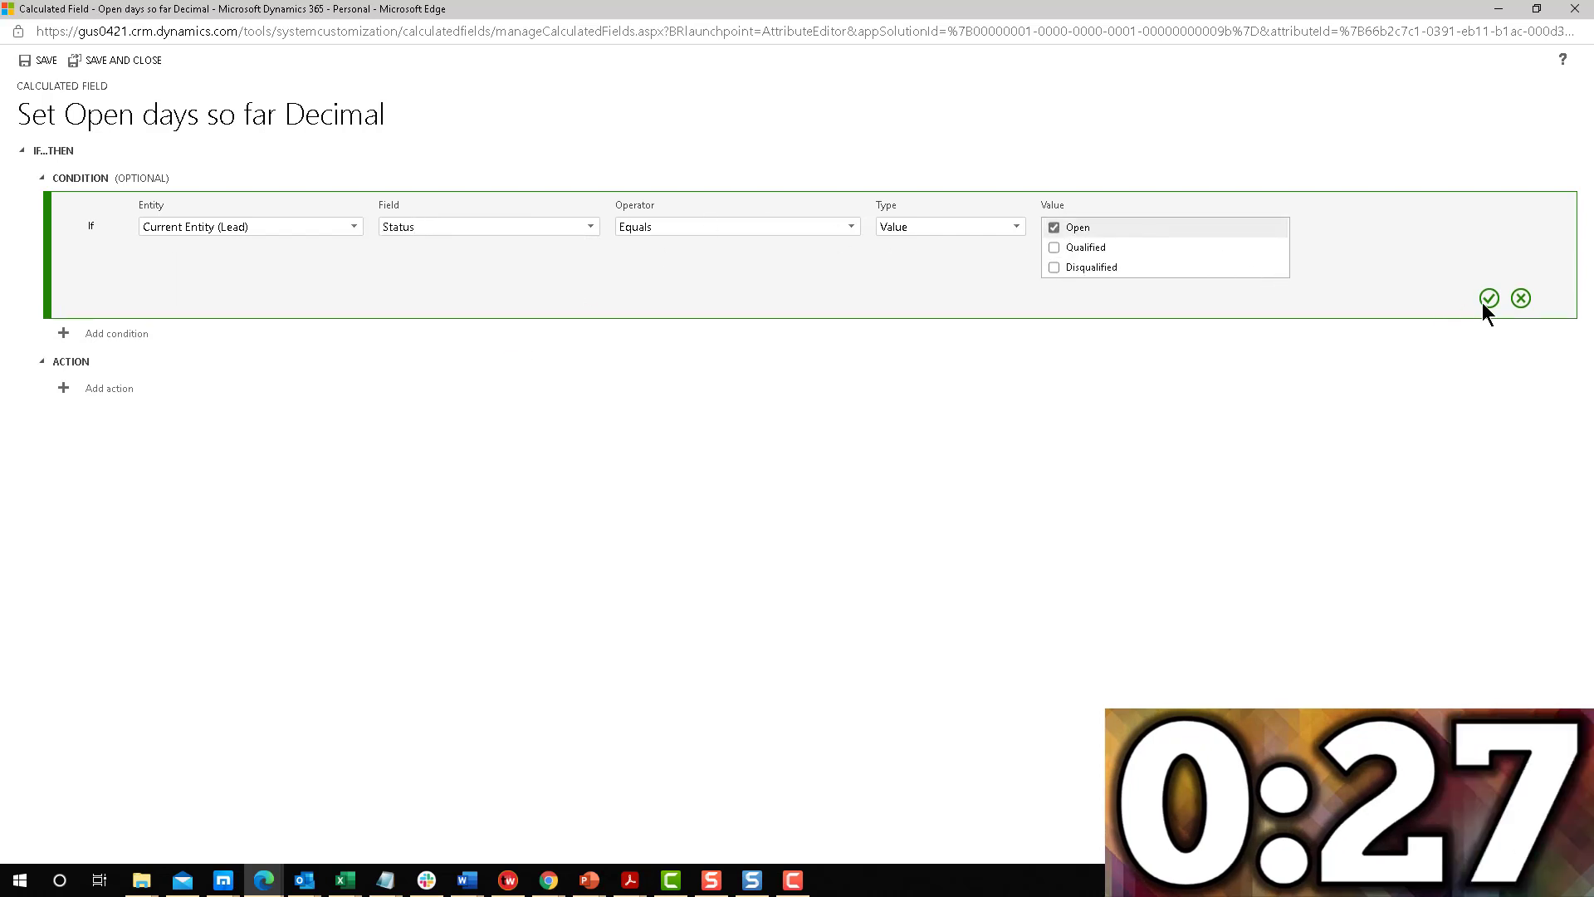
pyautogui.click(1486, 301)
# - Add an action to the calculated field with the formula DIFFINHOURS(createdon,NOW())
pyautogui.click(116, 283)
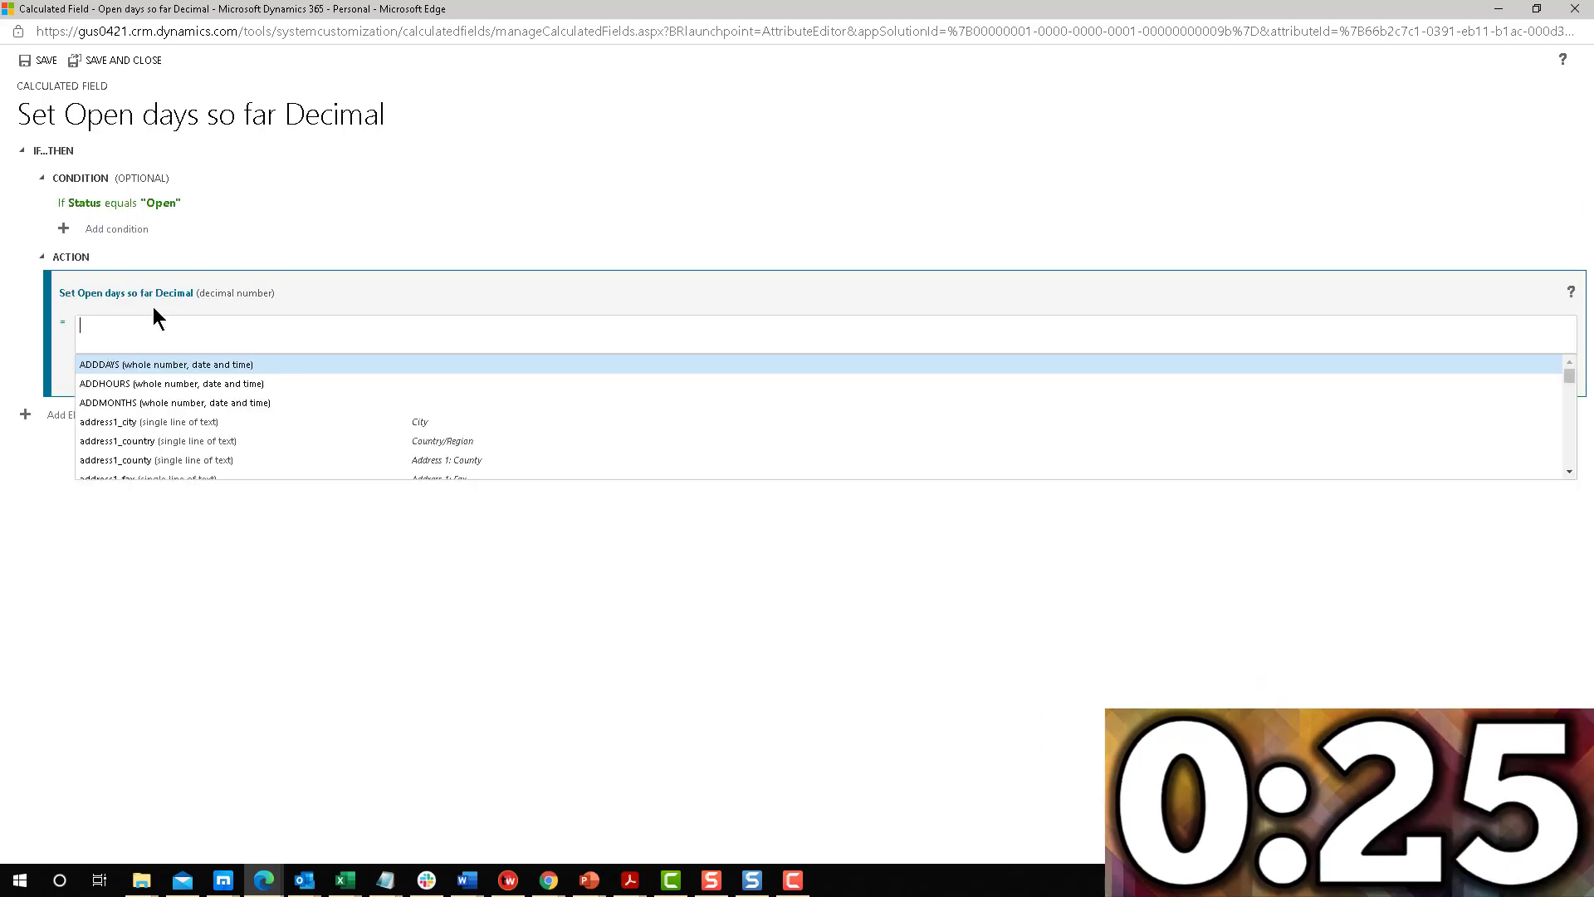
pyautogui.write('diff')
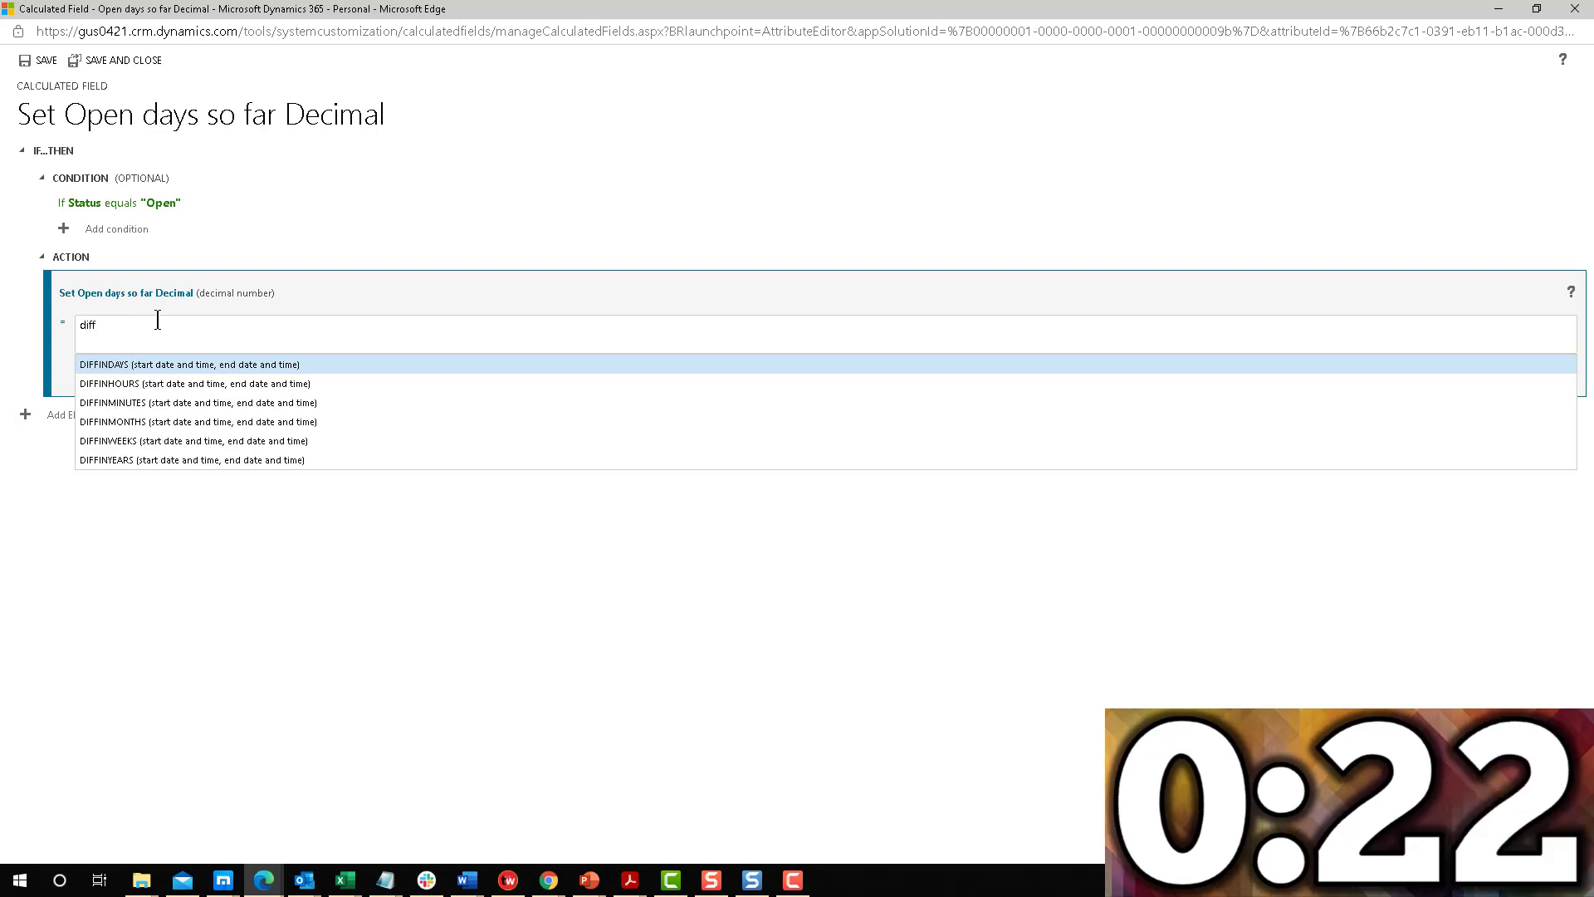
pyautogui.click(123, 382)
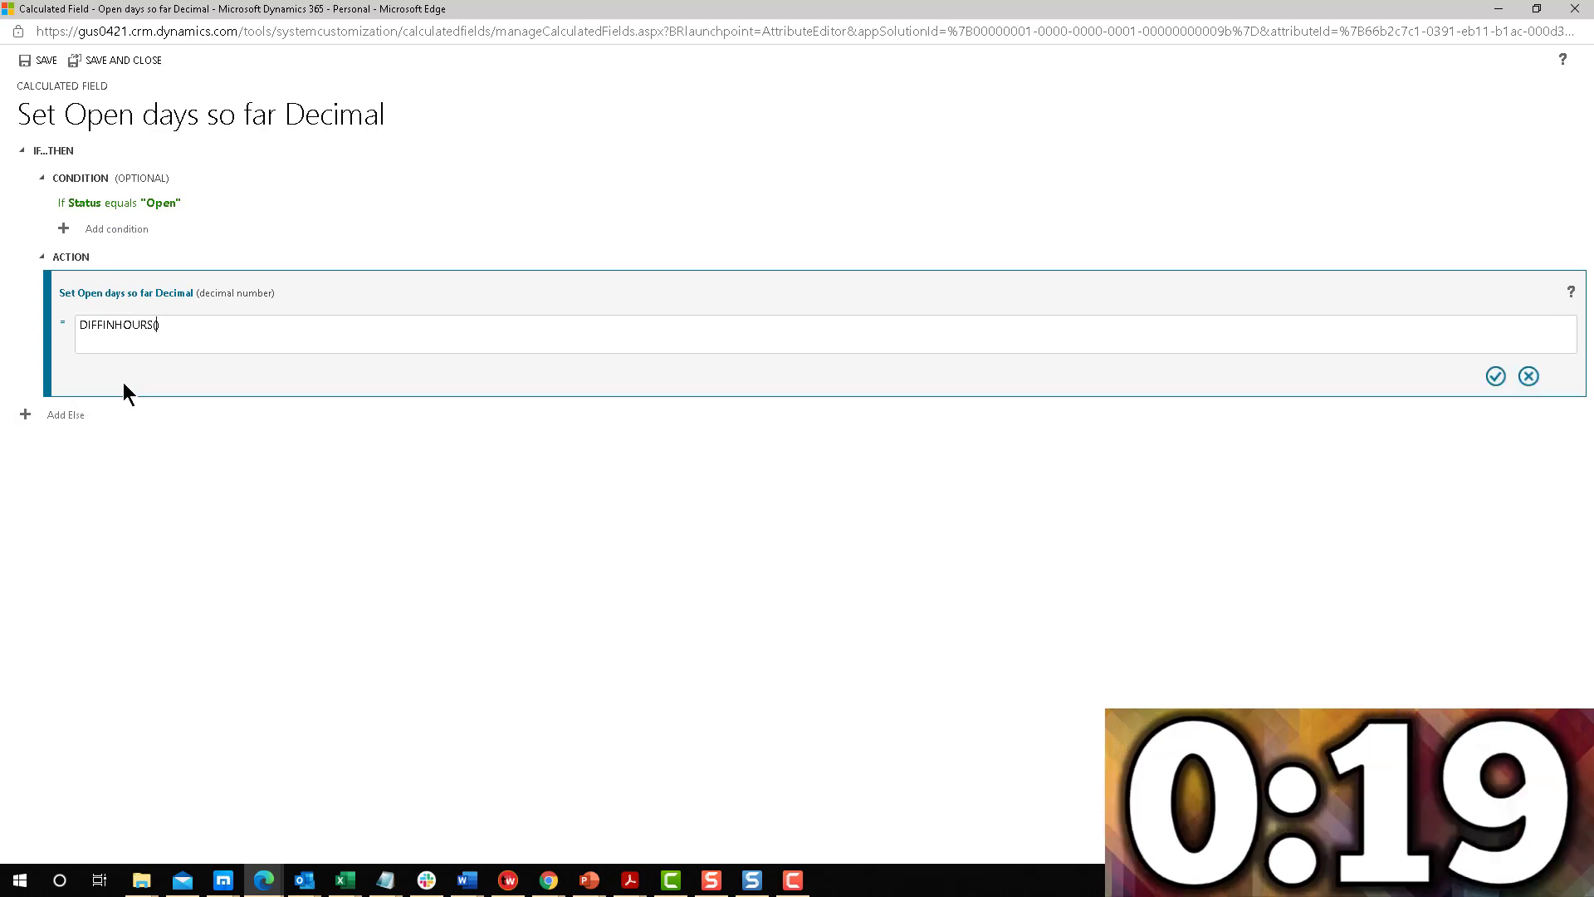
pyautogui.write('cret')
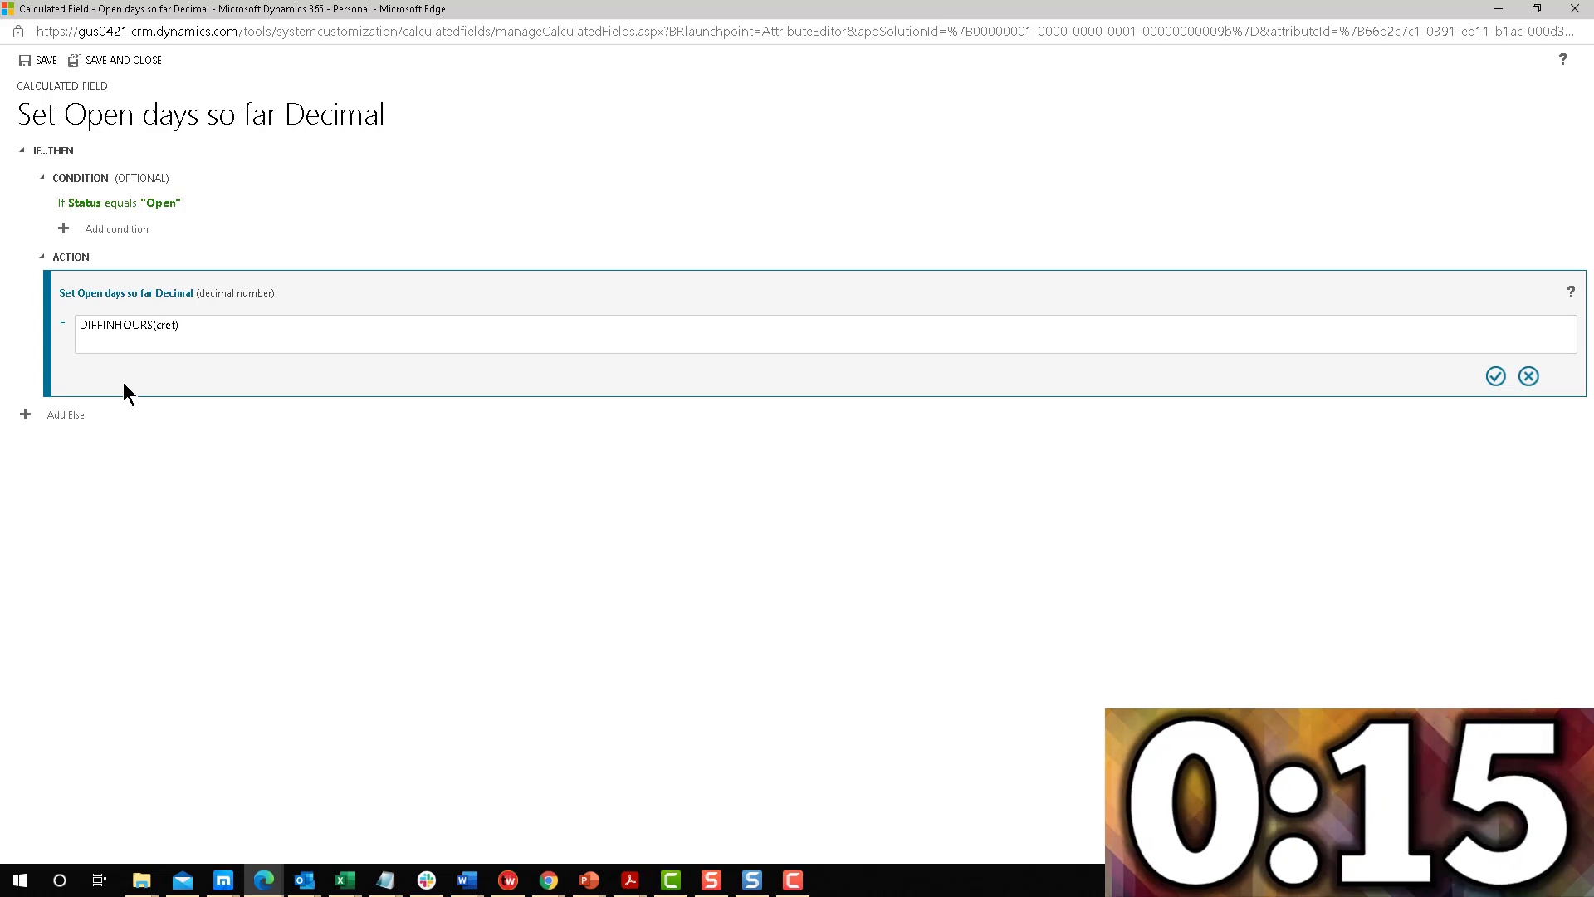
pyautogui.press('BackSpace')
pyautogui.write('a')
pyautogui.click(161, 385)
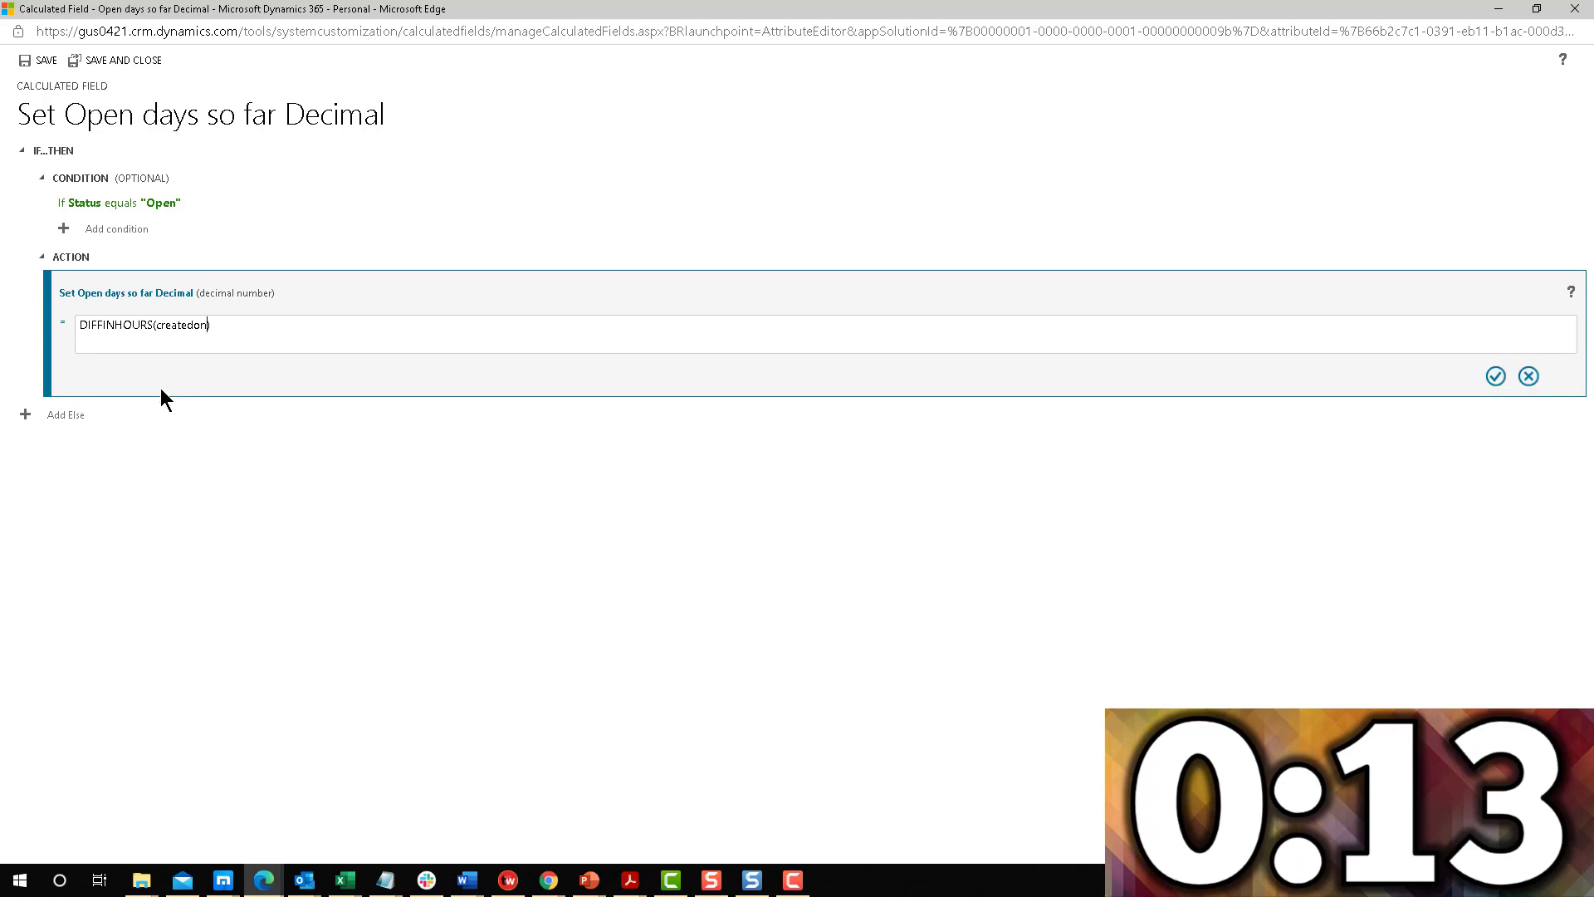
pyautogui.write(',now')
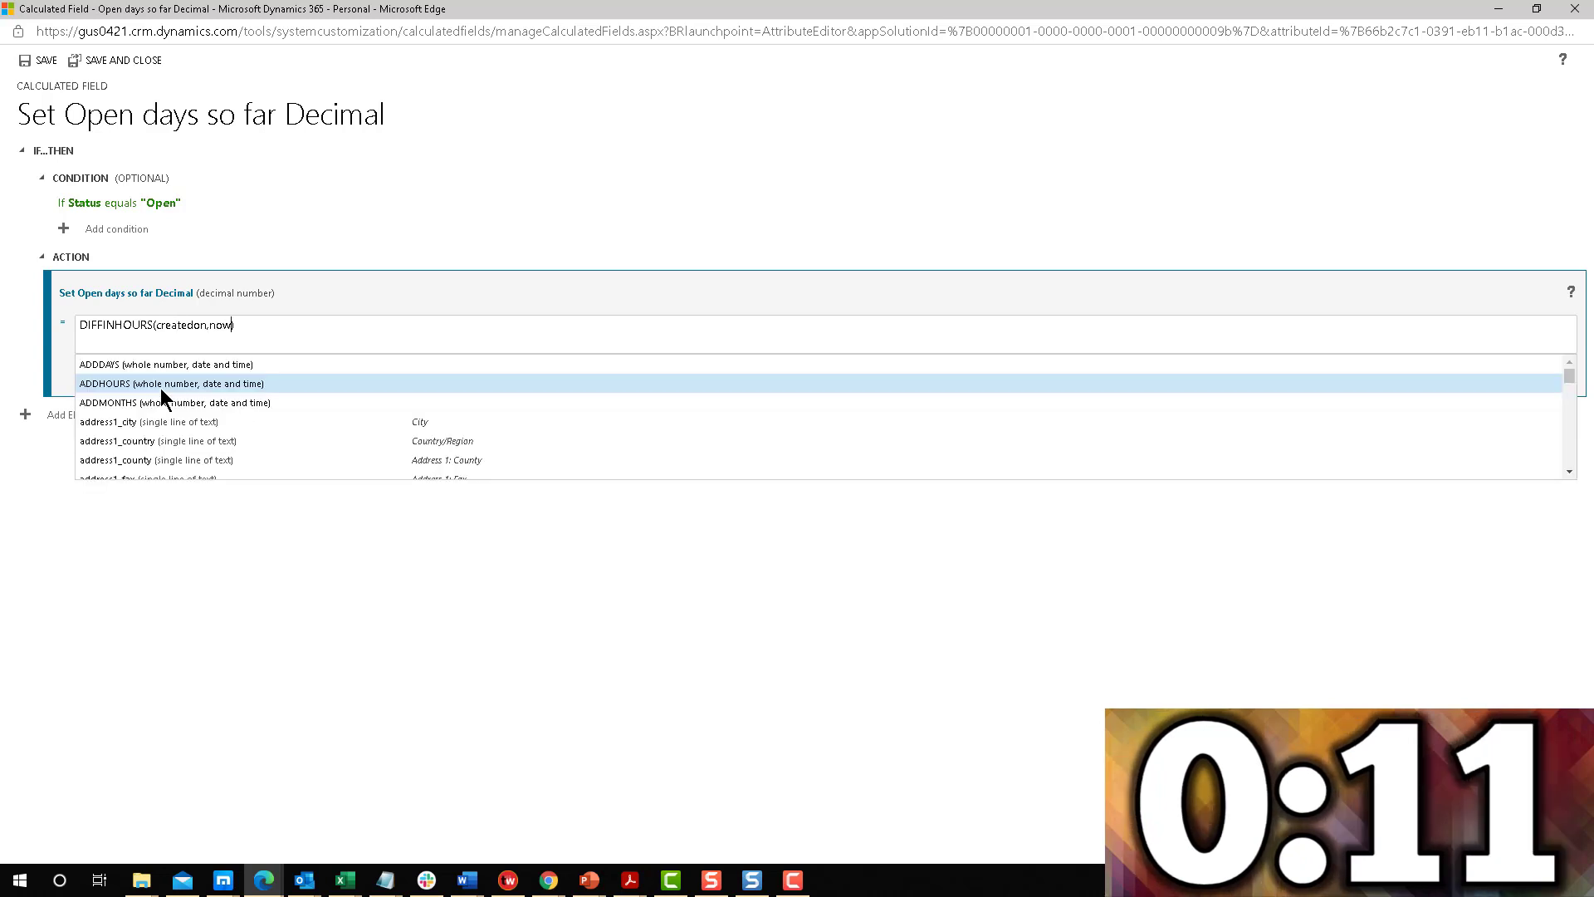
pyautogui.click(163, 371)
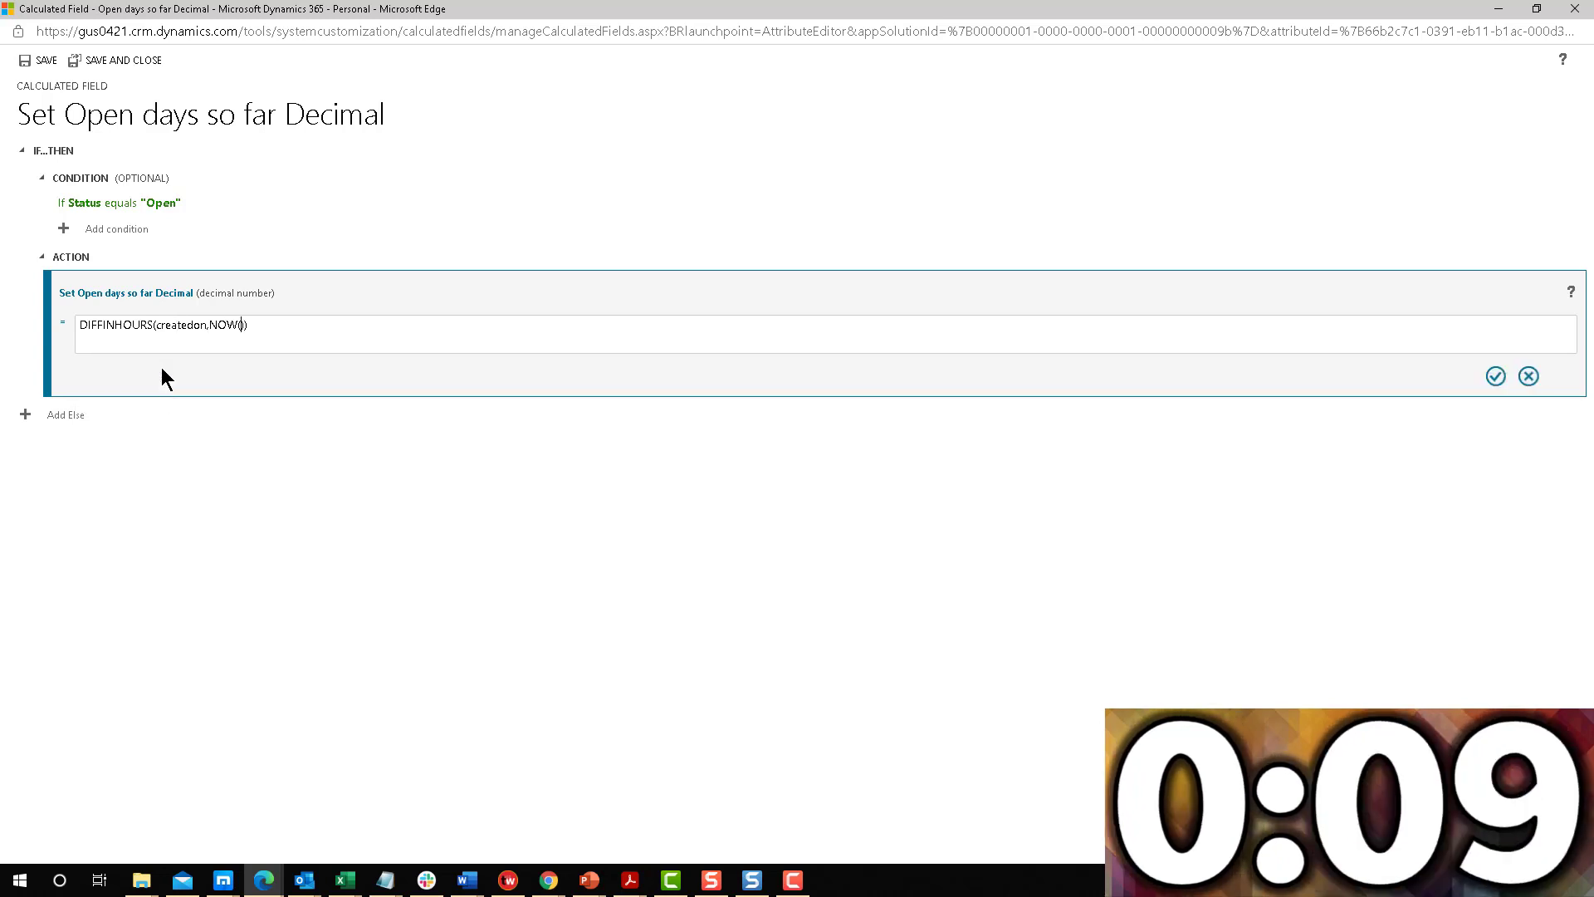
# - Divide the DIFFINHOURS formula by 24, accept the action, and save and close the calculated field
pyautogui.click(268, 323)
pyautogui.write('/')
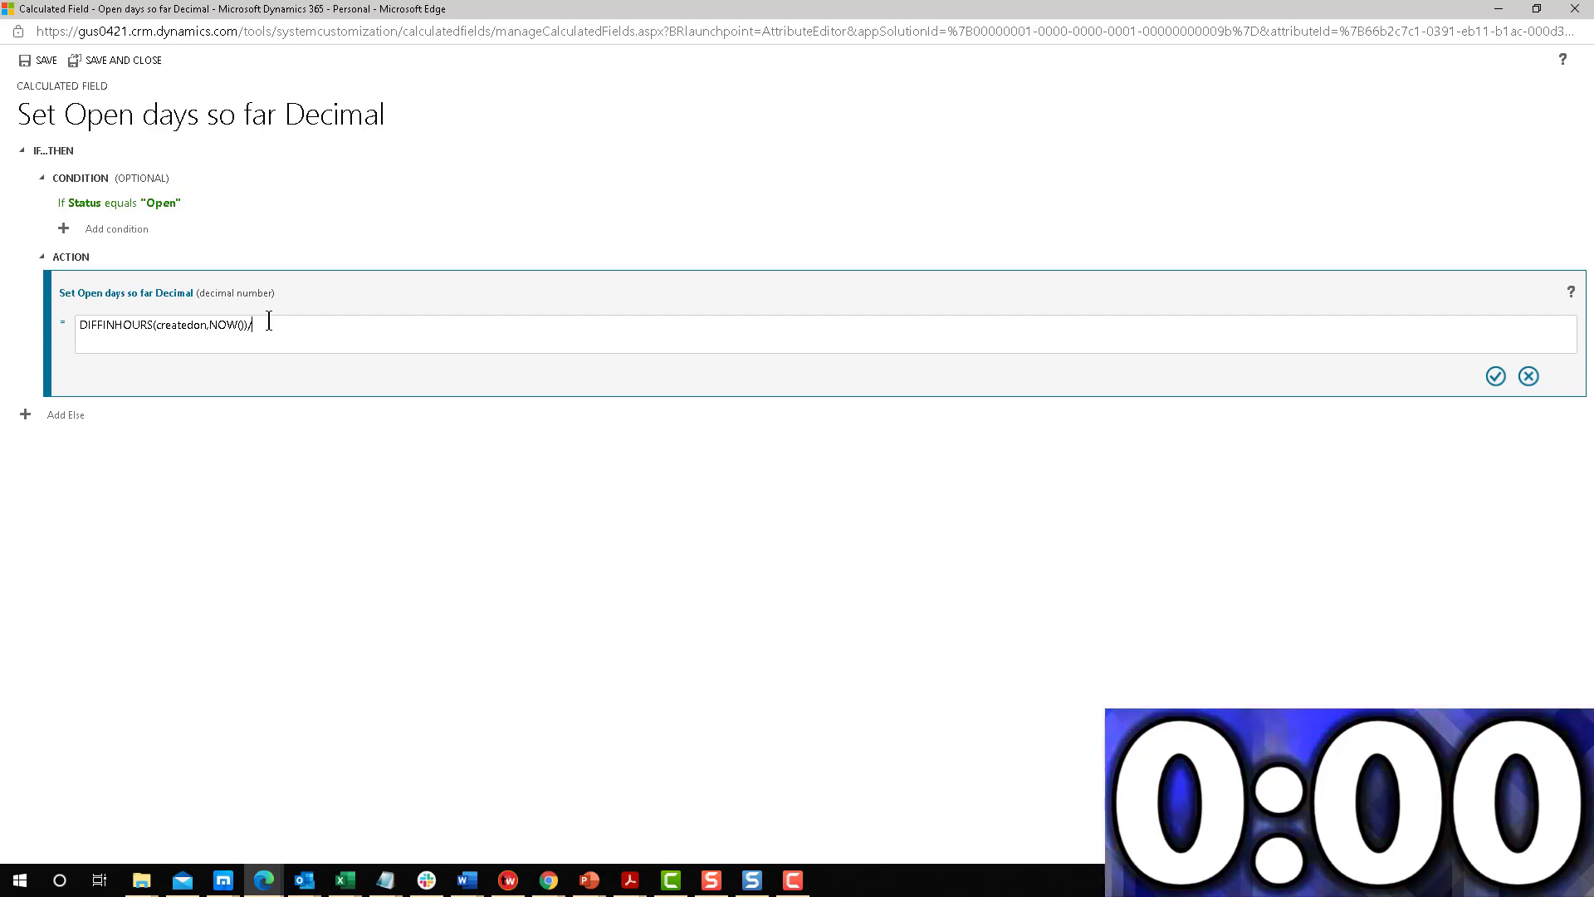
pyautogui.write('24')
pyautogui.click(1495, 376)
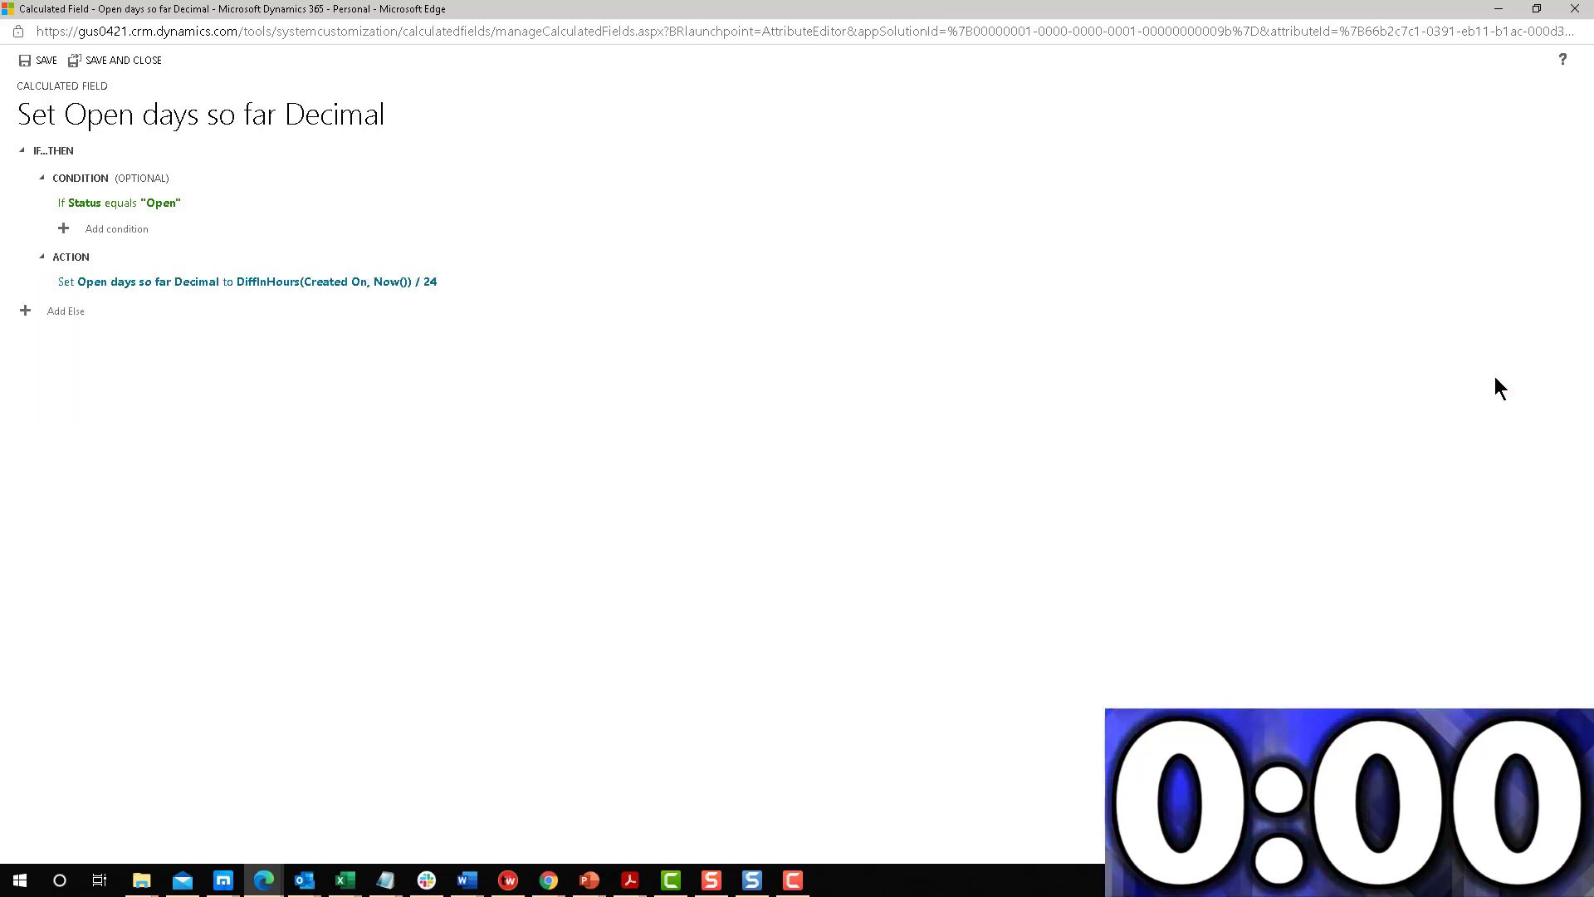
pyautogui.click(125, 63)
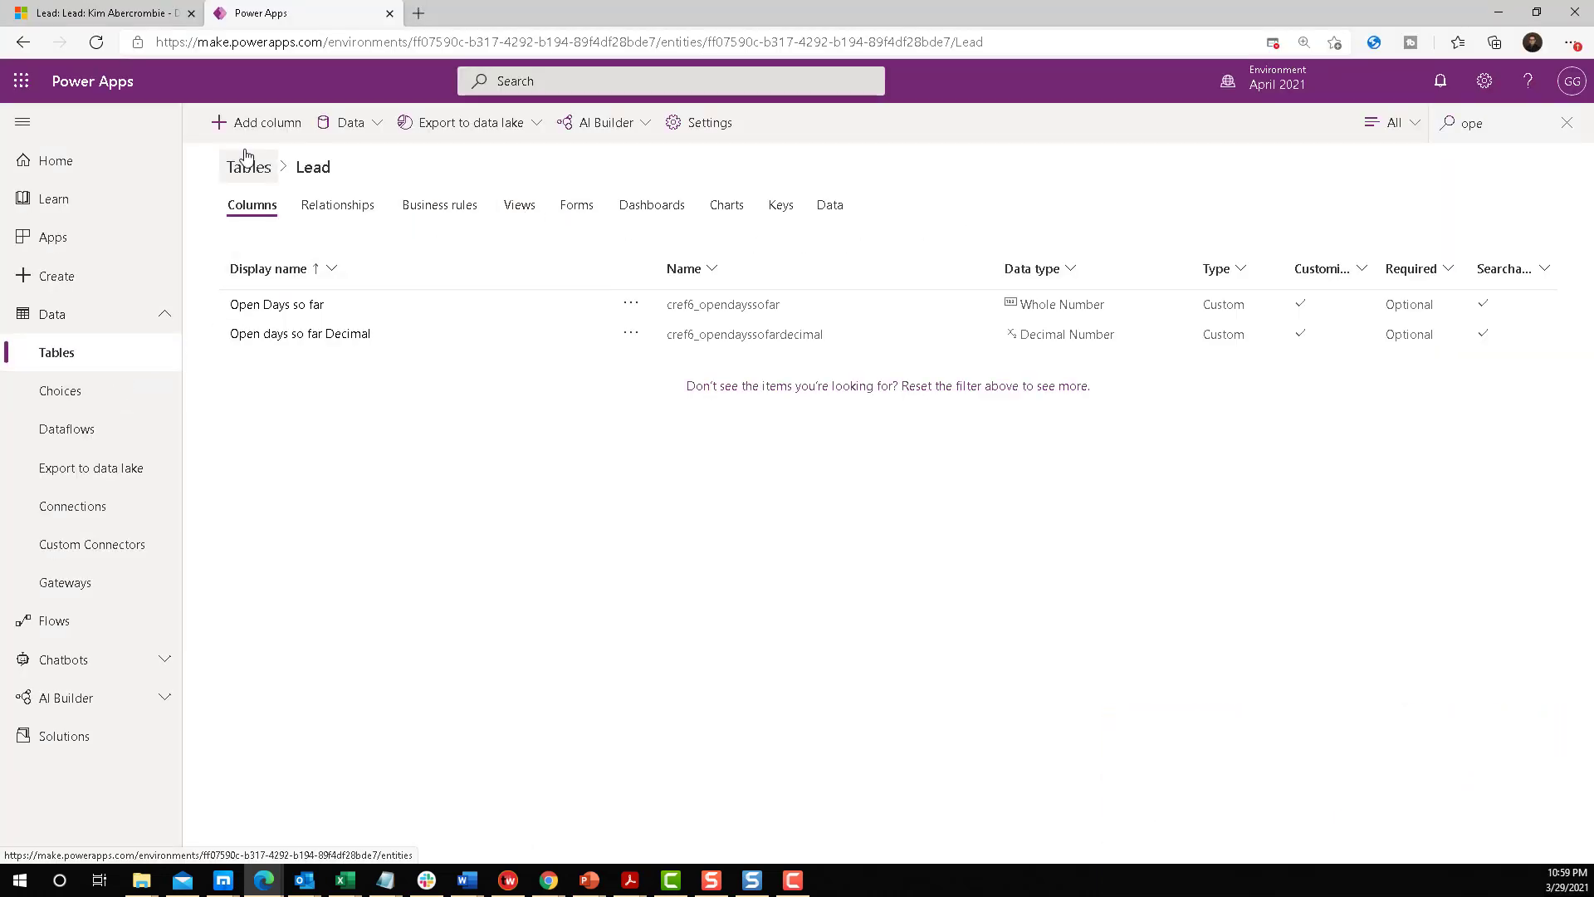
# - Clear the filter on the Lead table's forms and open the main form named Lead for editing
pyautogui.click(124, 14)
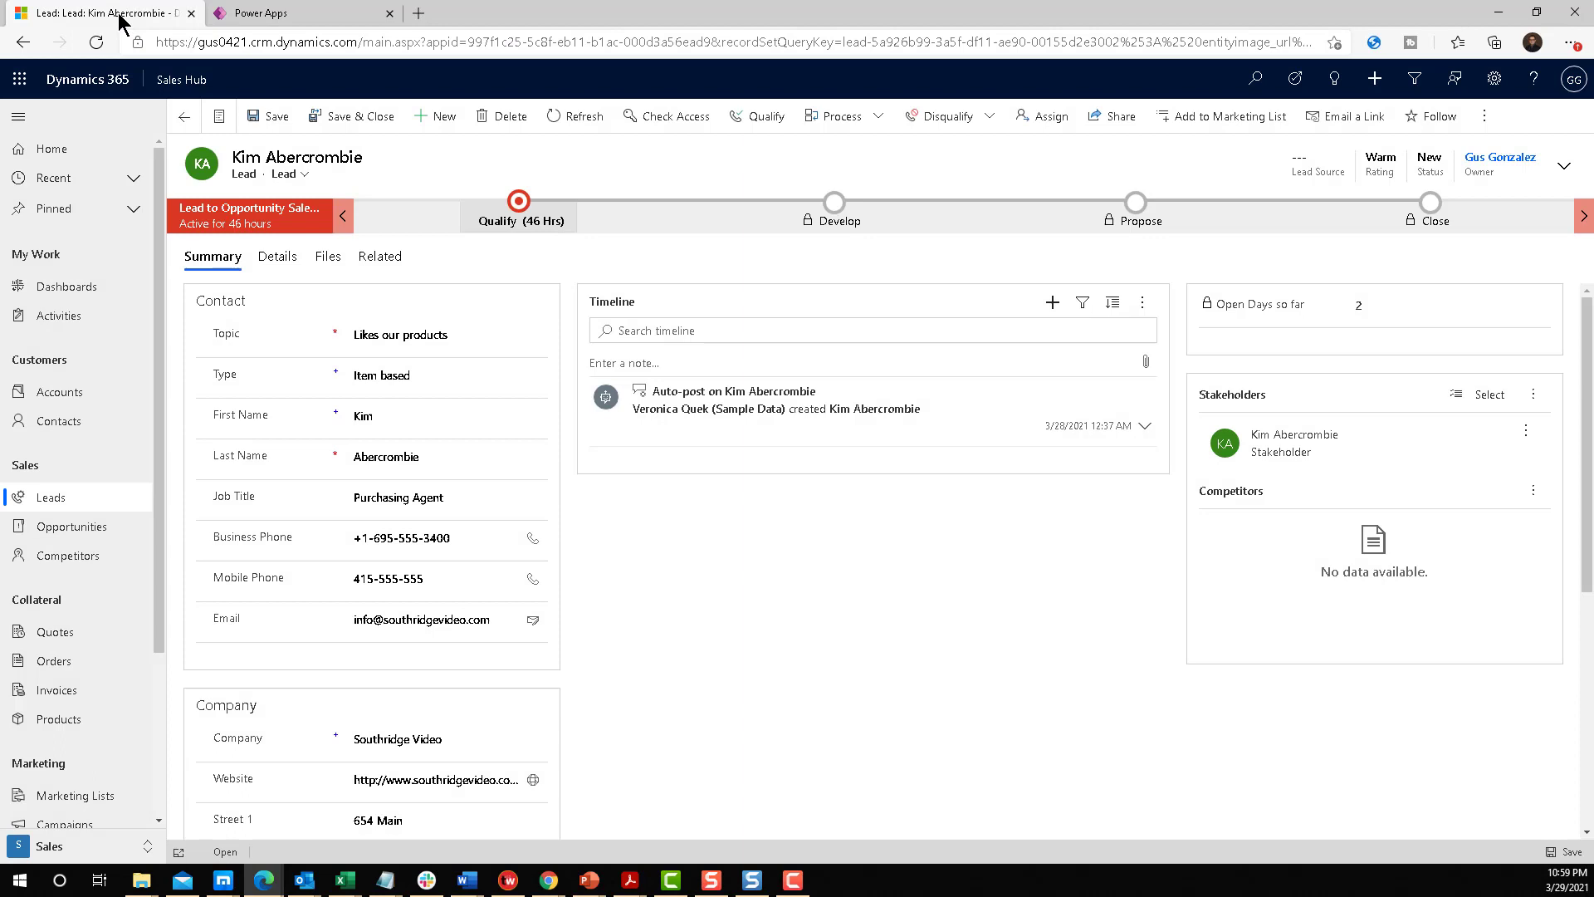
pyautogui.click(314, 24)
pyautogui.click(576, 212)
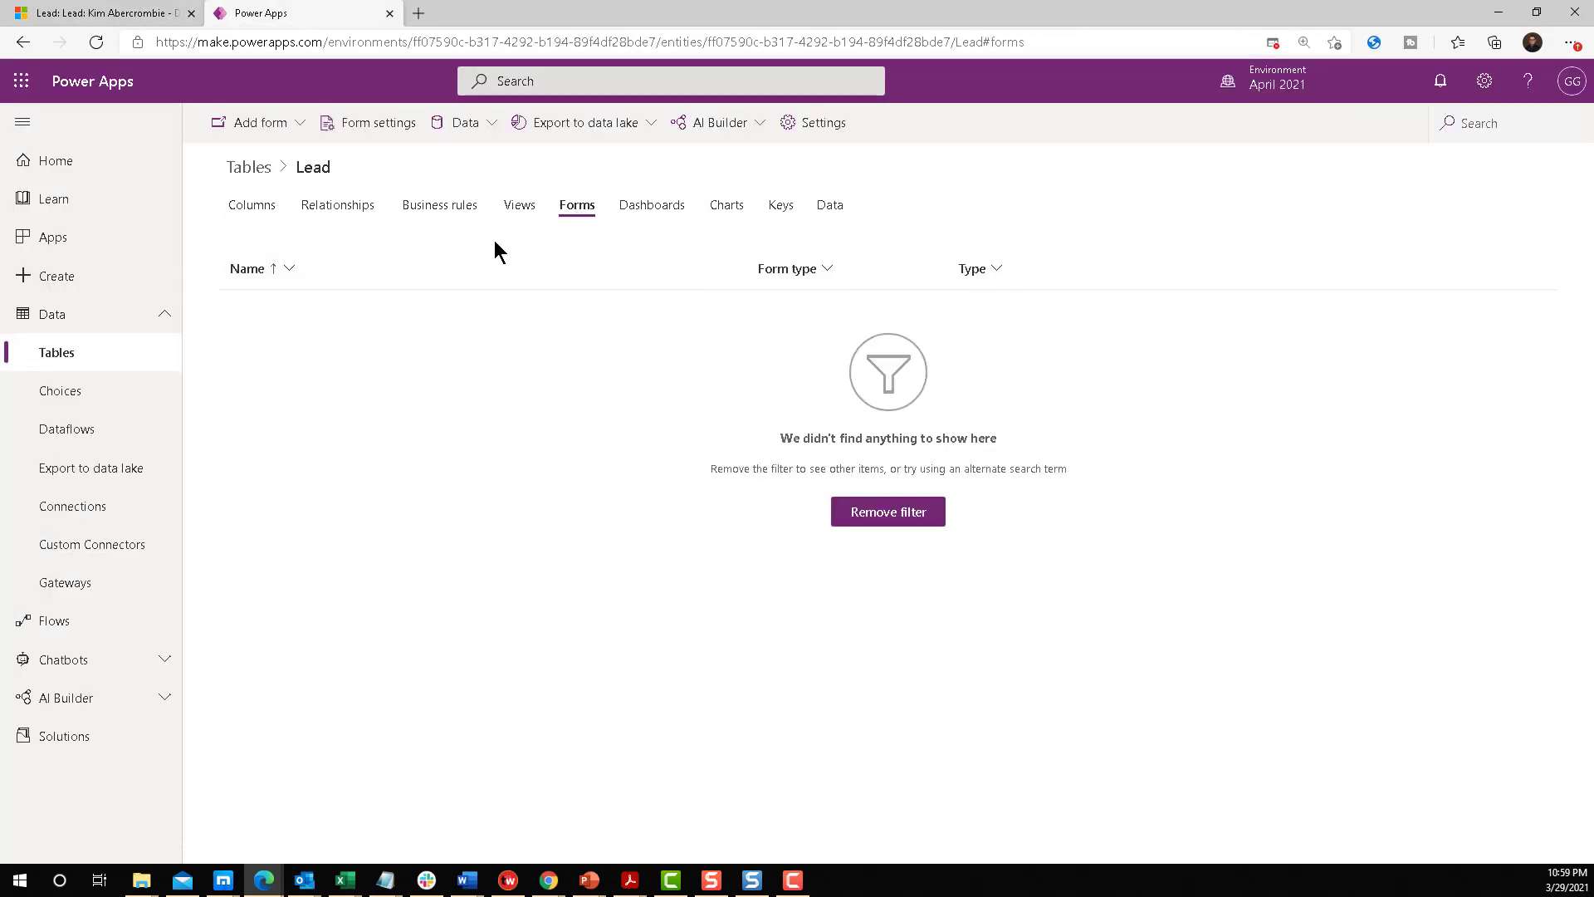
pyautogui.click(887, 513)
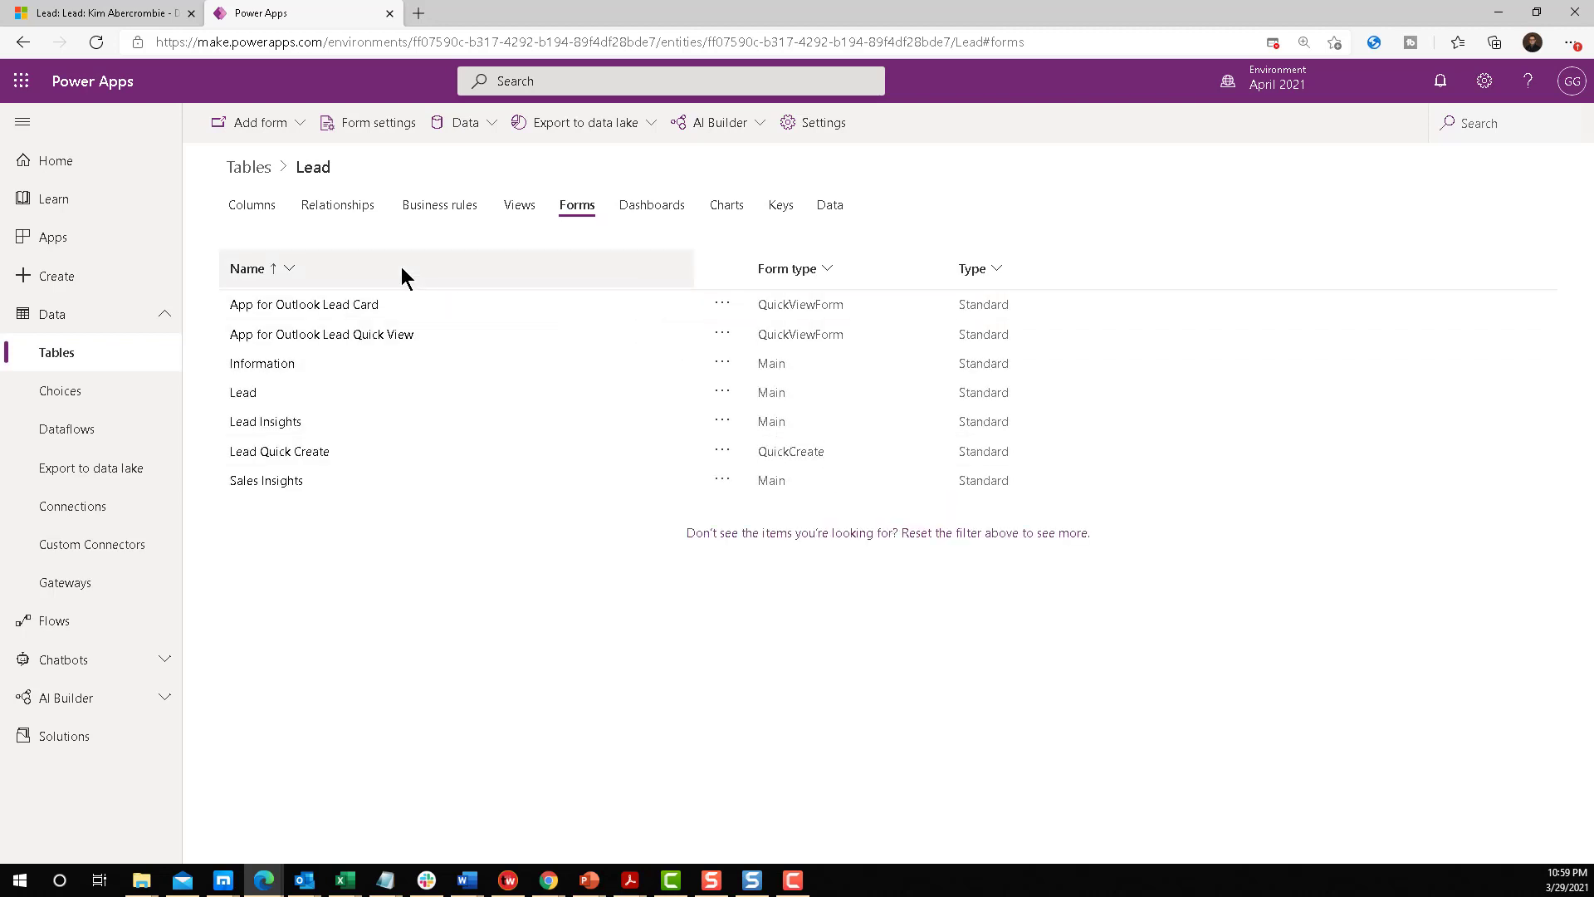
pyautogui.click(247, 392)
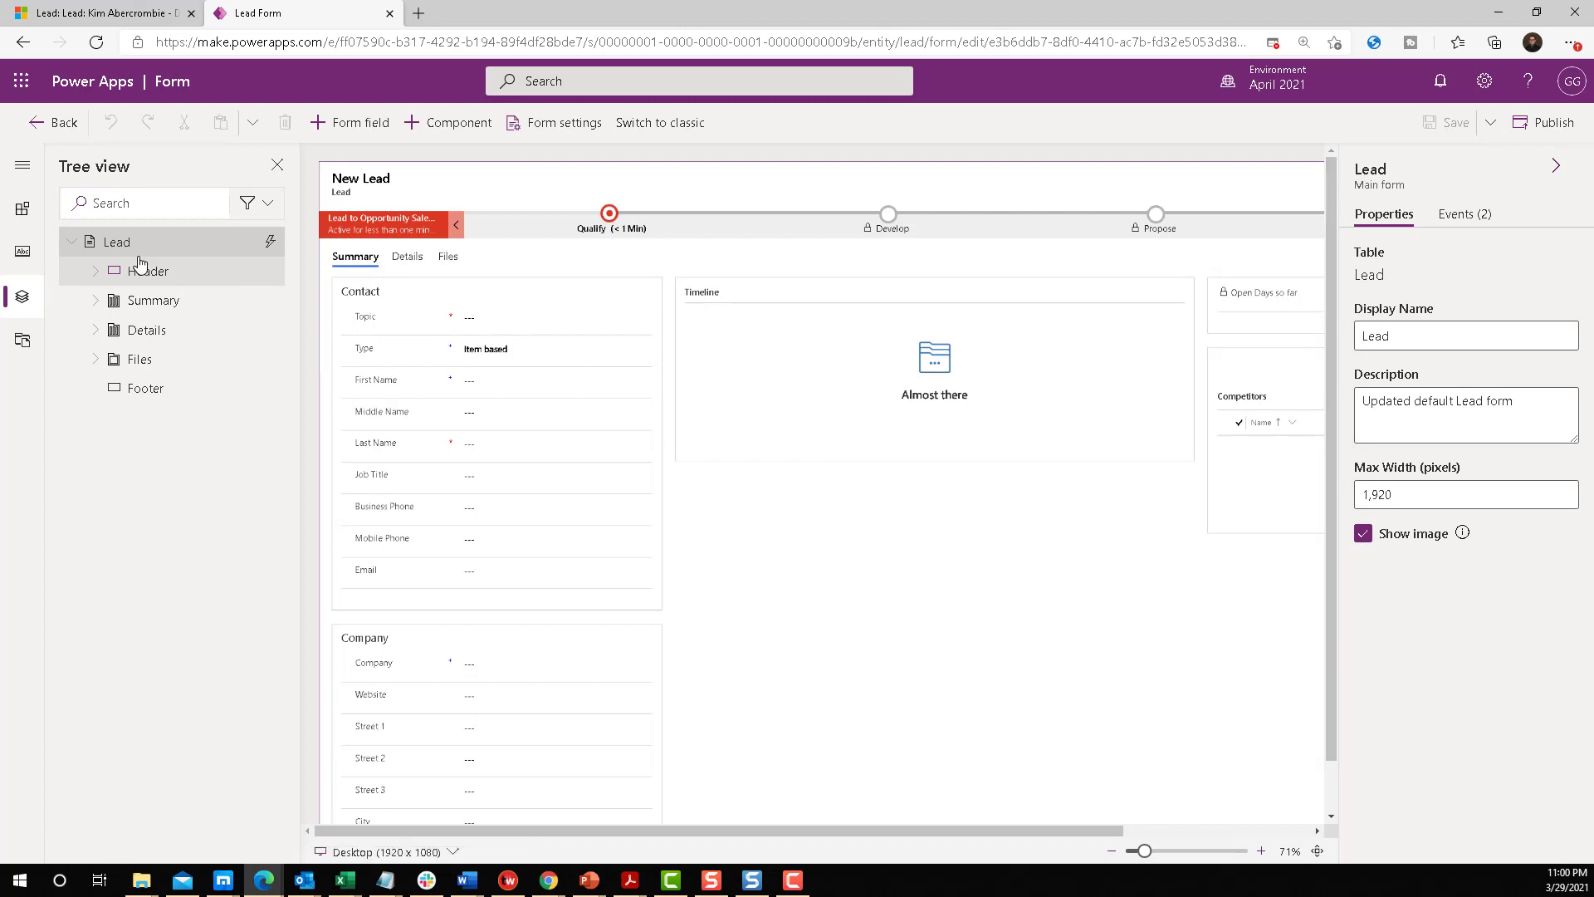
# - Limit the form's table columns to Custom and add Open days so far Decimal directly below Open Days so far on the Summary tab
pyautogui.click(23, 250)
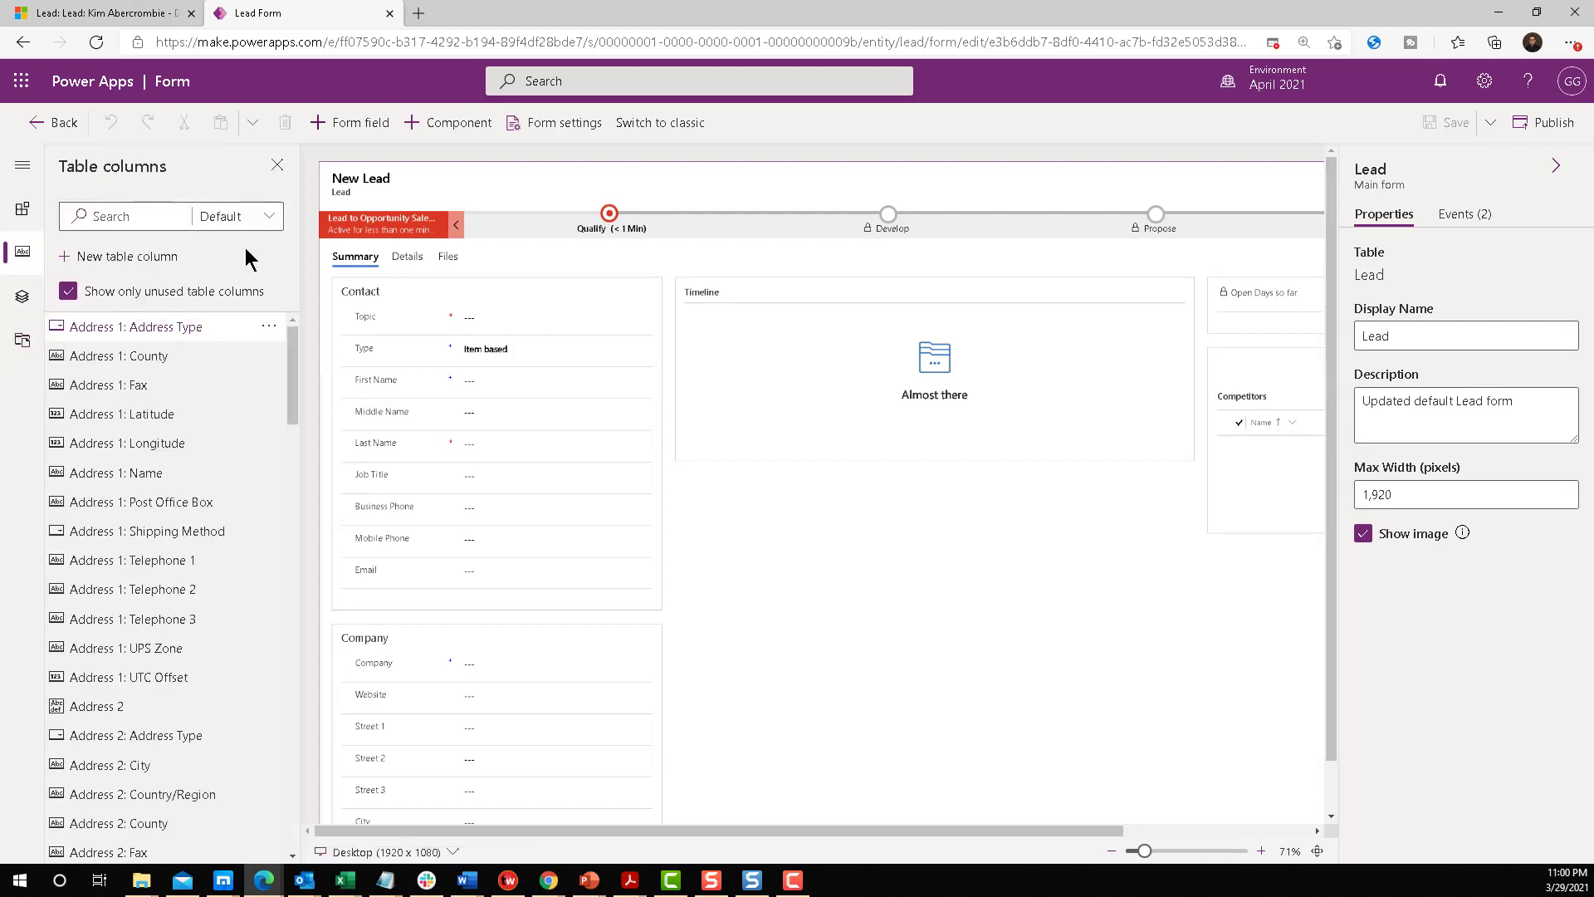
pyautogui.click(266, 214)
pyautogui.click(217, 308)
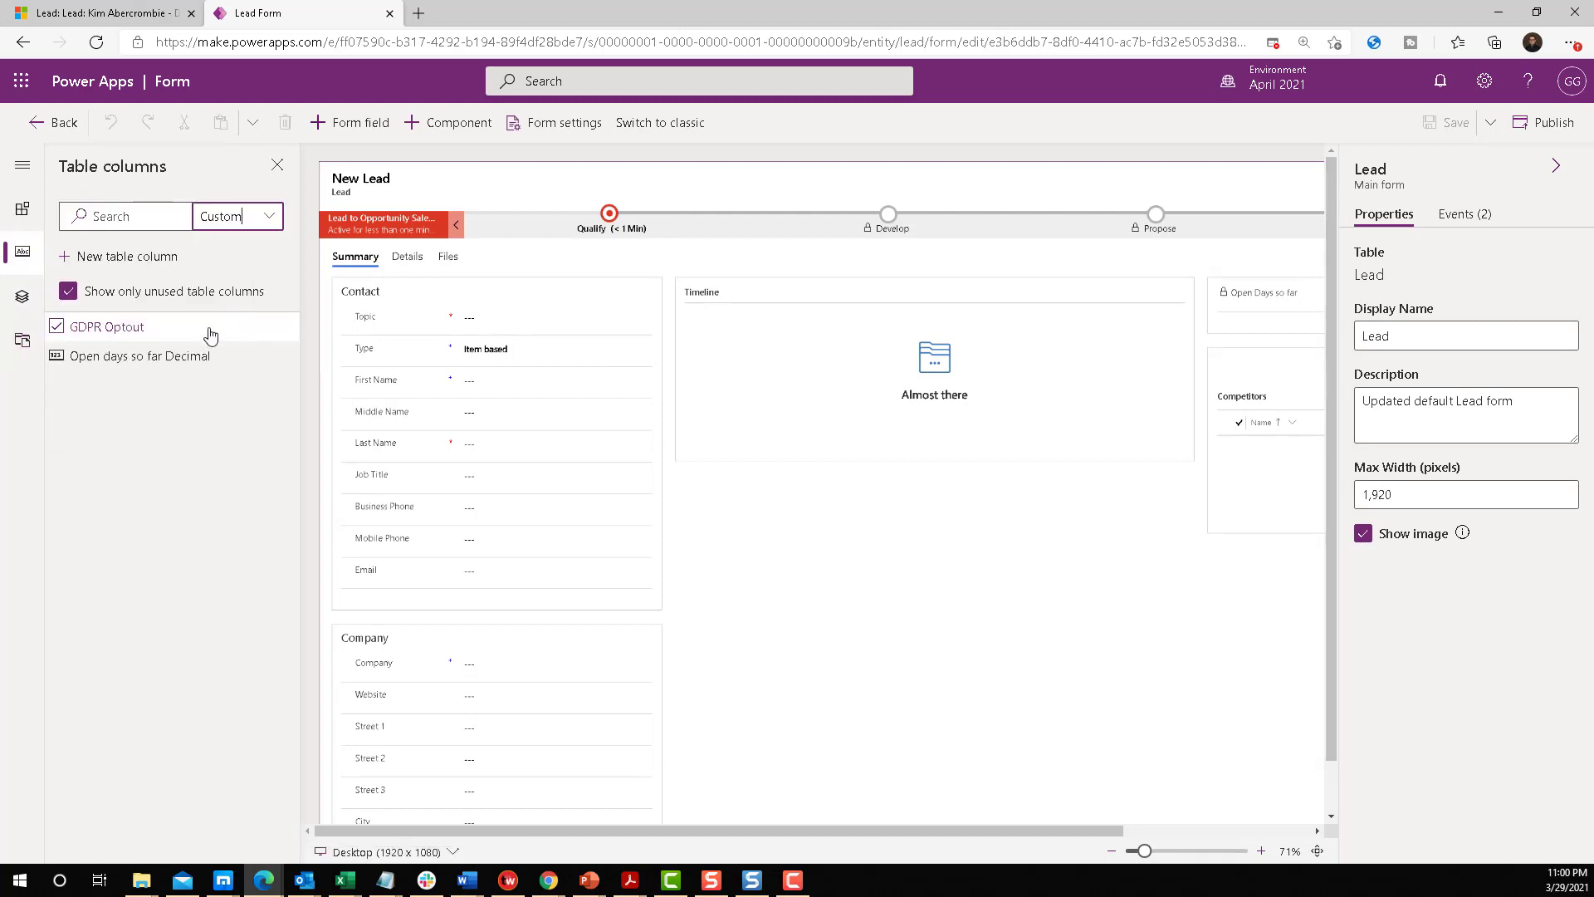
pyautogui.moveTo(147, 366); pyautogui.dragTo(1252, 316)
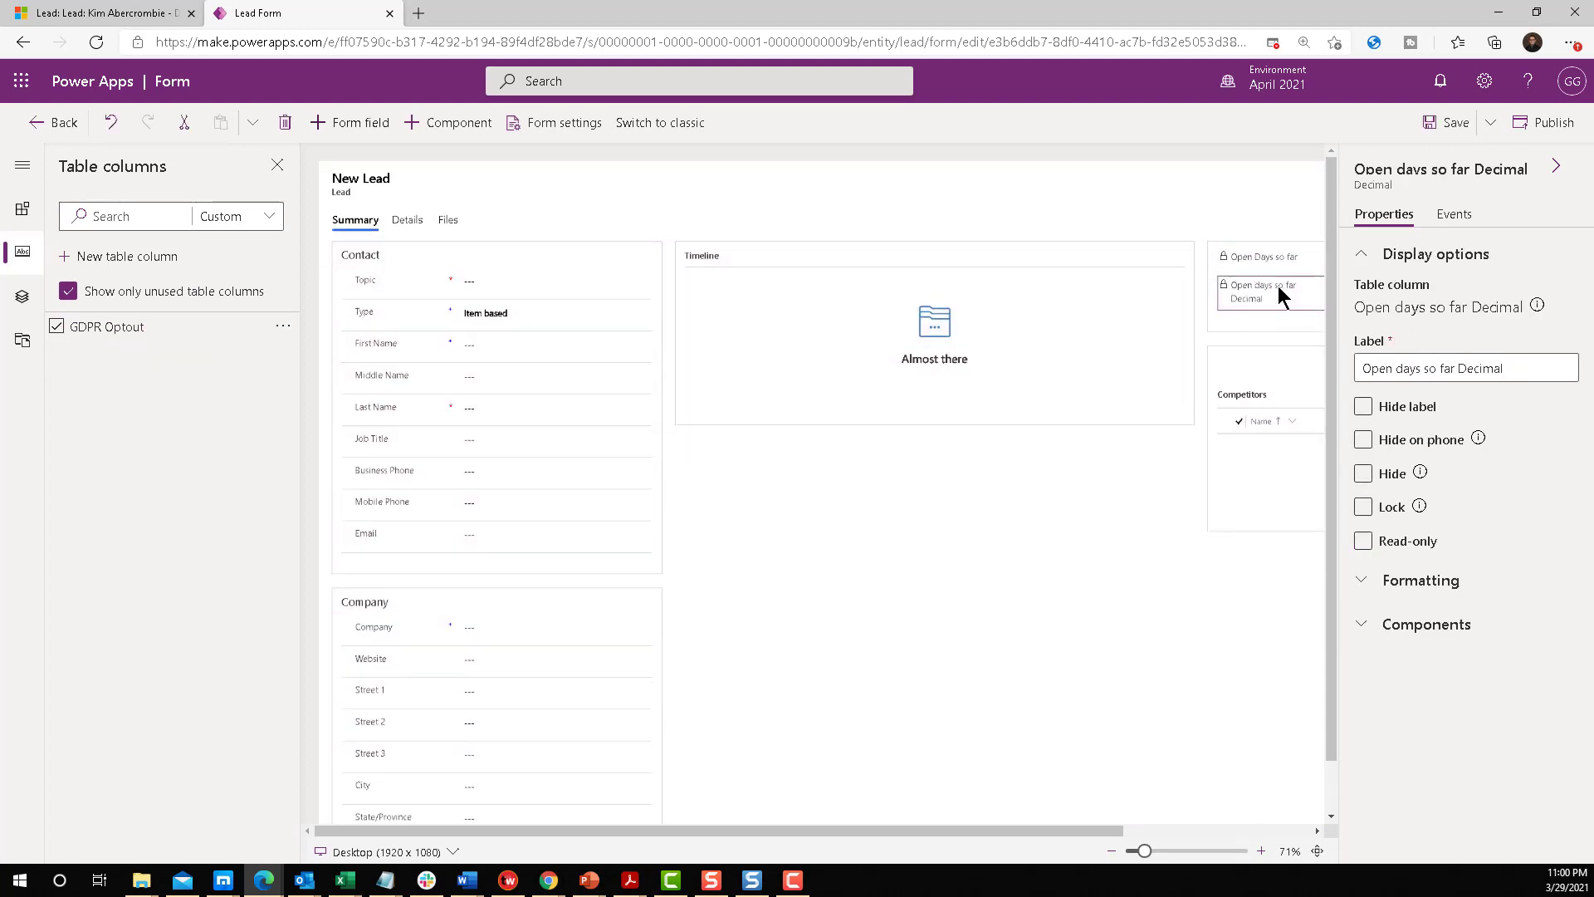
# - Publish the Lead form, switch to the open lead record in Dynamics 365 and reload it
pyautogui.click(1545, 125)
pyautogui.click(108, 15)
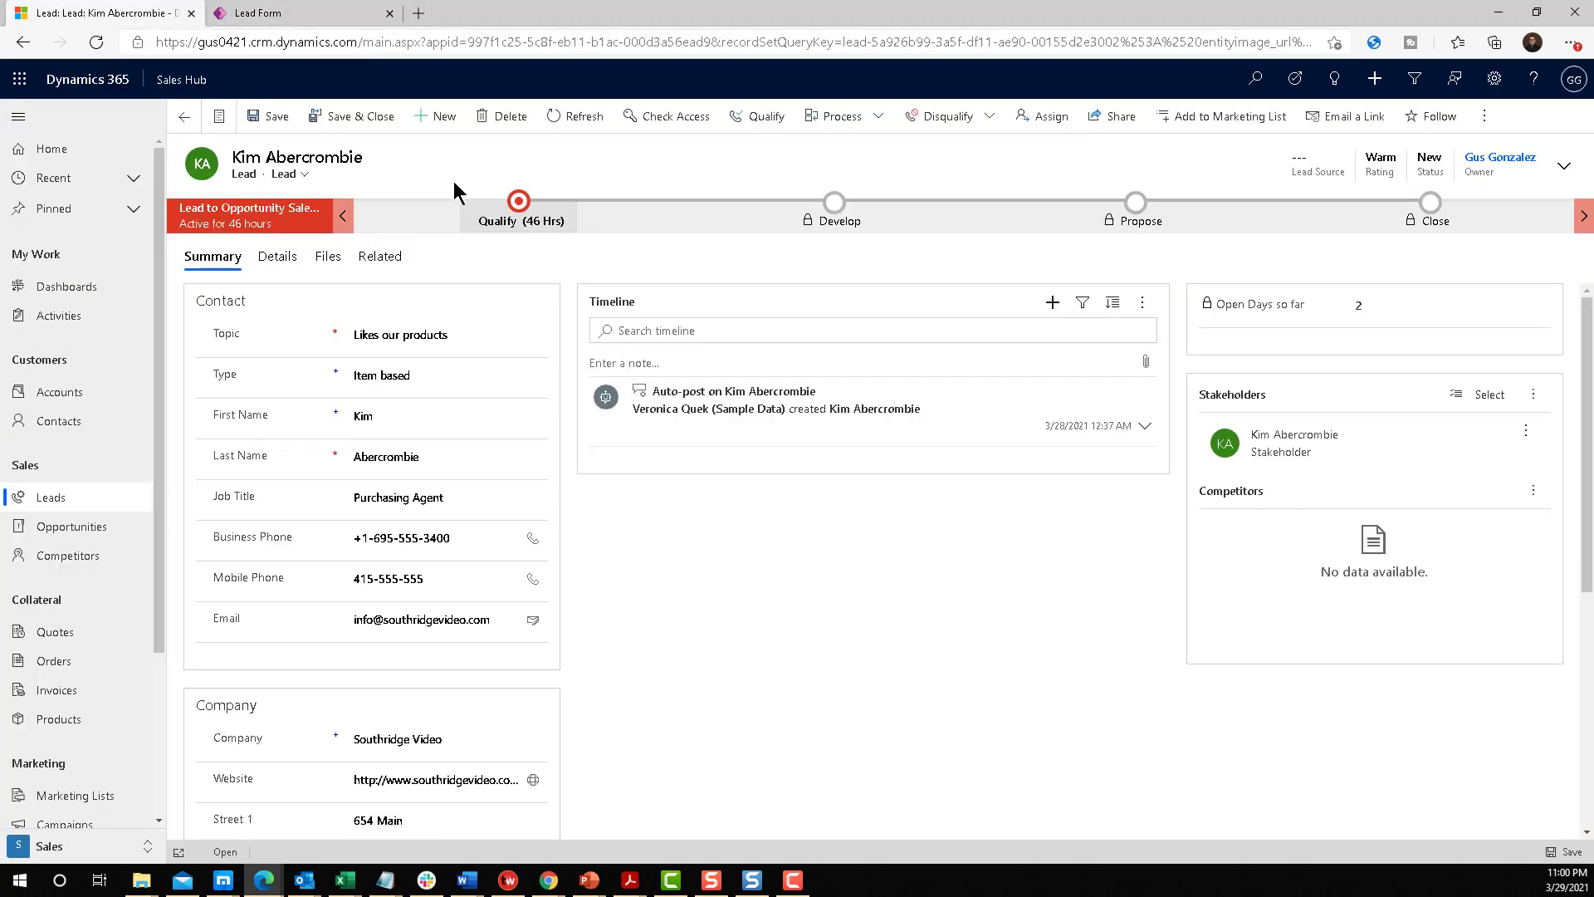
pyautogui.press('F5')
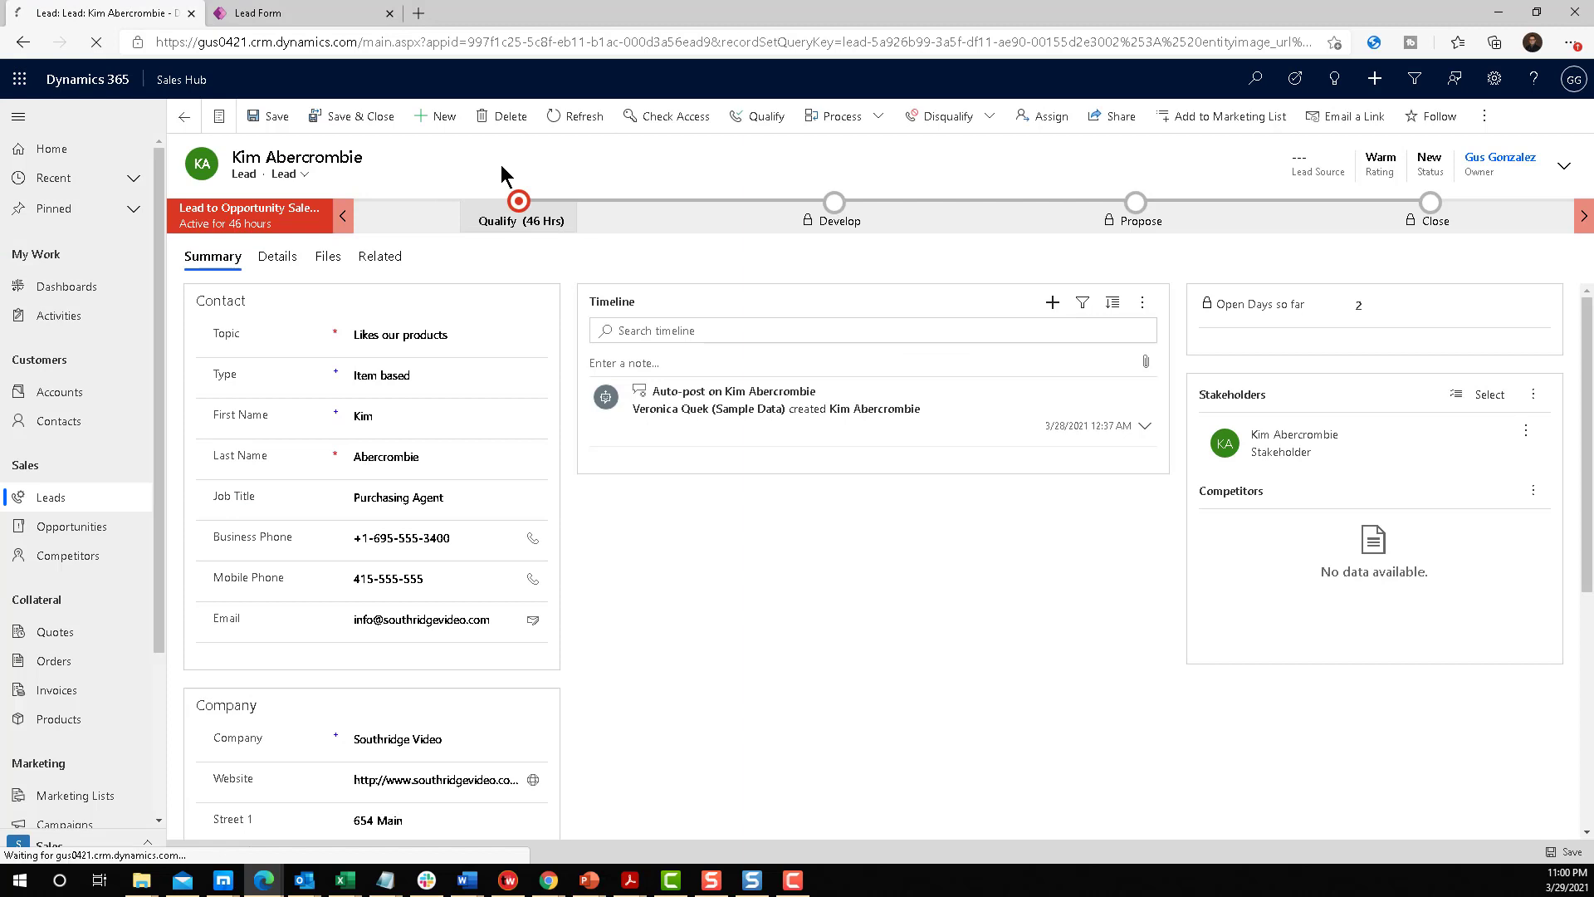